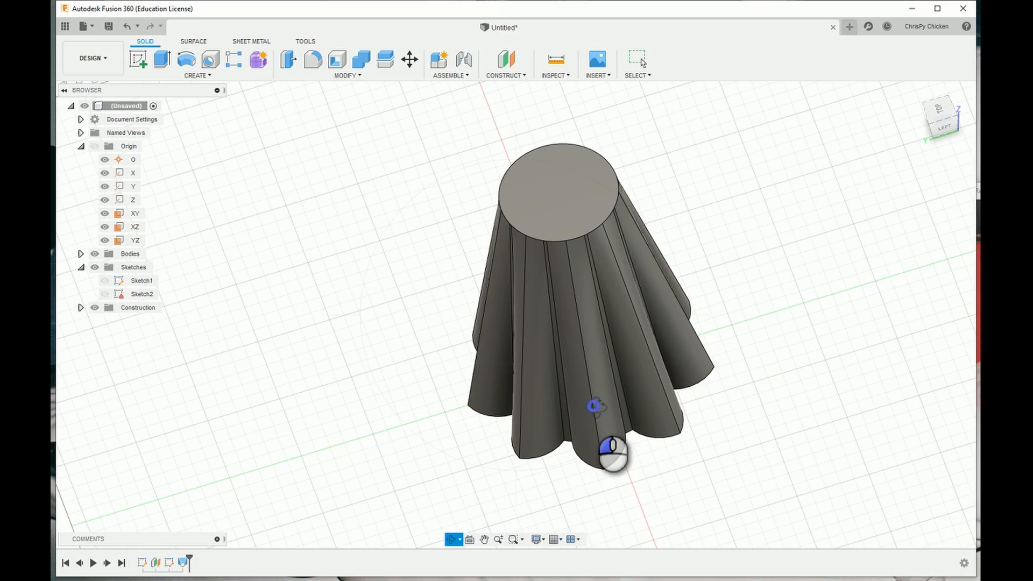
# - Examine the finished fluted loft body from several angles, including its flat circular top and lobed base
pyautogui.keyDown('shift'); pyautogui.moveTo(587, 373); pyautogui.dragTo(658, 384, button='middle'); pyautogui.keyUp('shift')
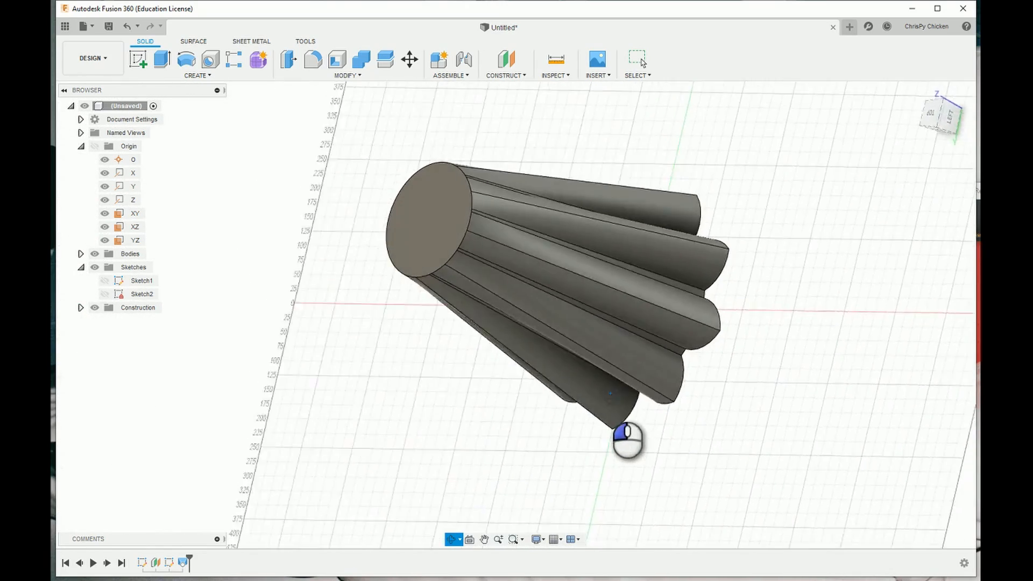
pyautogui.keyDown('shift'); pyautogui.moveTo(631, 429); pyautogui.dragTo(623, 332, button='middle'); pyautogui.keyUp('shift')
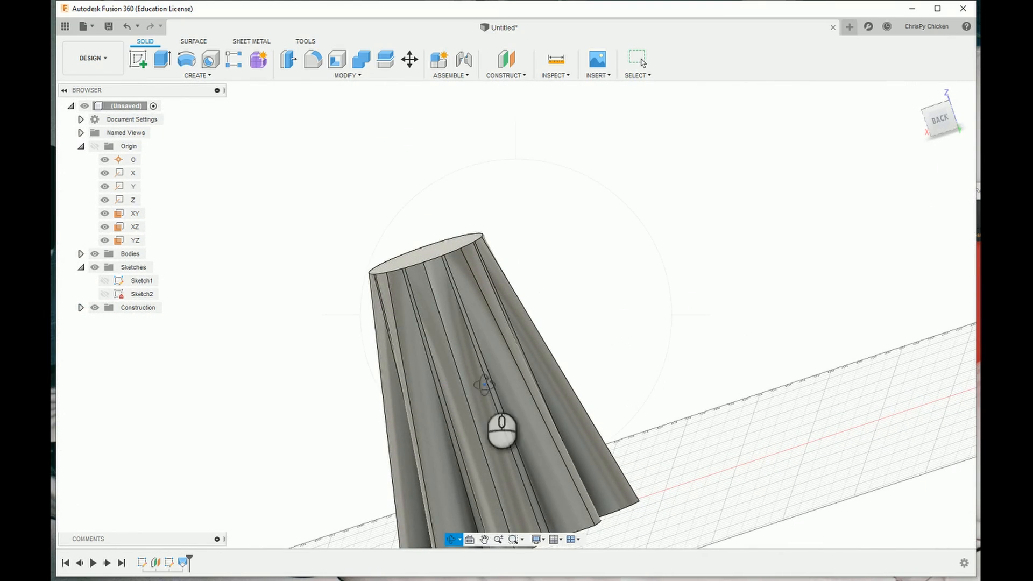
pyautogui.moveTo(501, 366)
pyautogui.keyDown('shift'); pyautogui.mouseDown(button='middle')
pyautogui.moveTo(515, 399)
pyautogui.moveTo(494, 432)
pyautogui.moveTo(522, 446)
pyautogui.moveTo(551, 441)
pyautogui.moveTo(536, 431)
pyautogui.moveTo(544, 388)
pyautogui.moveTo(495, 348)
pyautogui.moveTo(489, 380)
pyautogui.moveTo(482, 372)
pyautogui.mouseUp(button='middle'); pyautogui.keyUp('shift')
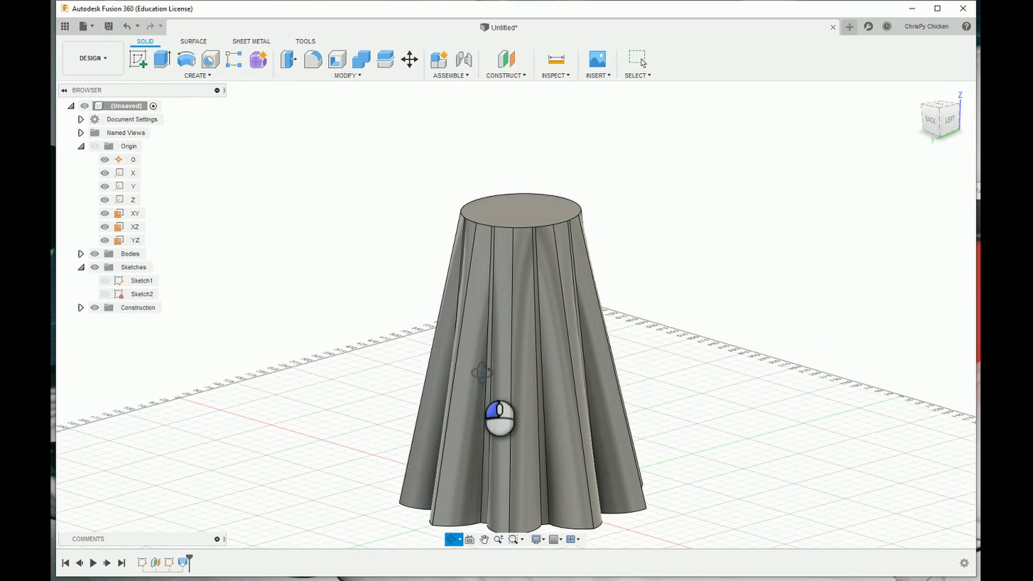
pyautogui.keyDown('shift'); pyautogui.moveTo(528, 397); pyautogui.dragTo(526, 461, button='middle'); pyautogui.keyUp('shift')
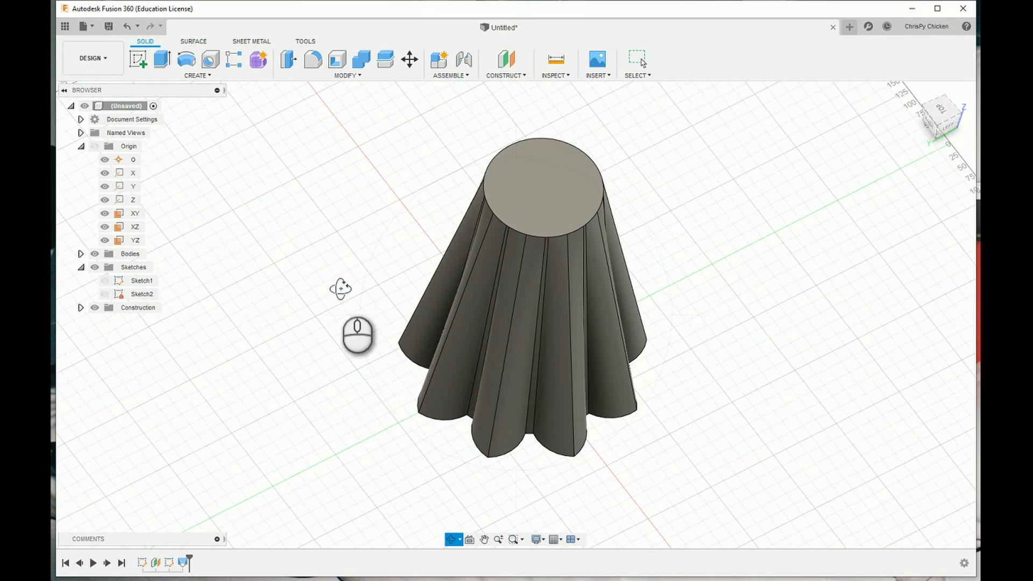
pyautogui.moveTo(338, 291)
pyautogui.keyDown('shift'); pyautogui.mouseDown(button='middle')
pyautogui.moveTo(350, 300)
pyautogui.moveTo(333, 301)
pyautogui.mouseUp(button='middle'); pyautogui.keyUp('shift')
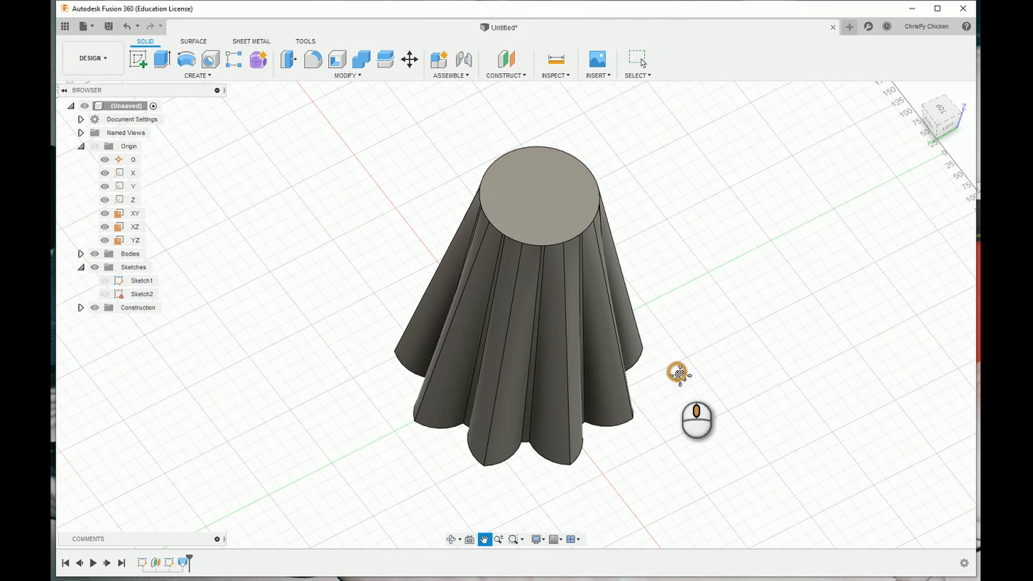
pyautogui.moveTo(679, 374)
pyautogui.mouseDown(button='middle')
pyautogui.moveTo(610, 390)
pyautogui.moveTo(683, 370)
pyautogui.mouseUp(button='middle')
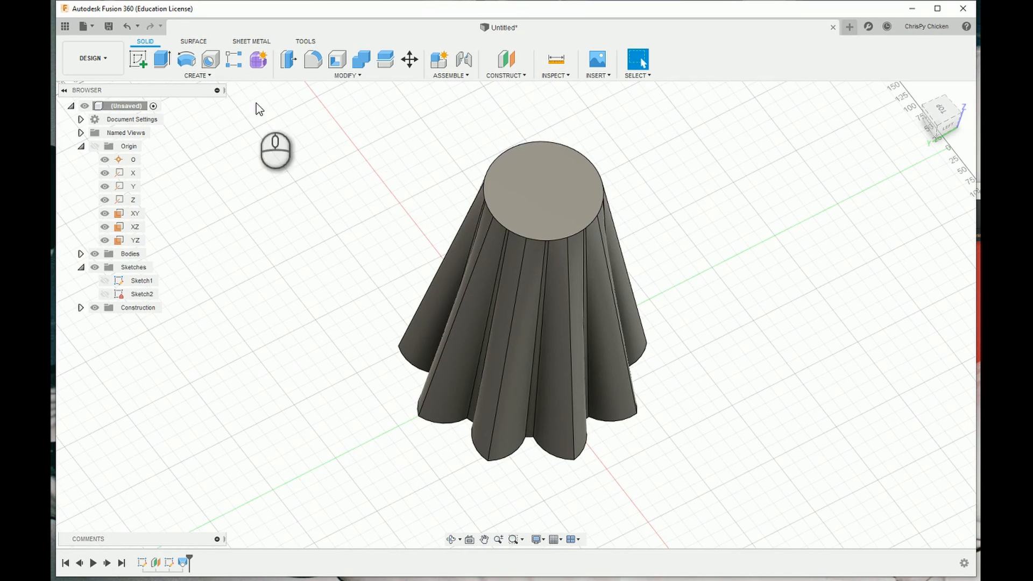
pyautogui.click(200, 75)
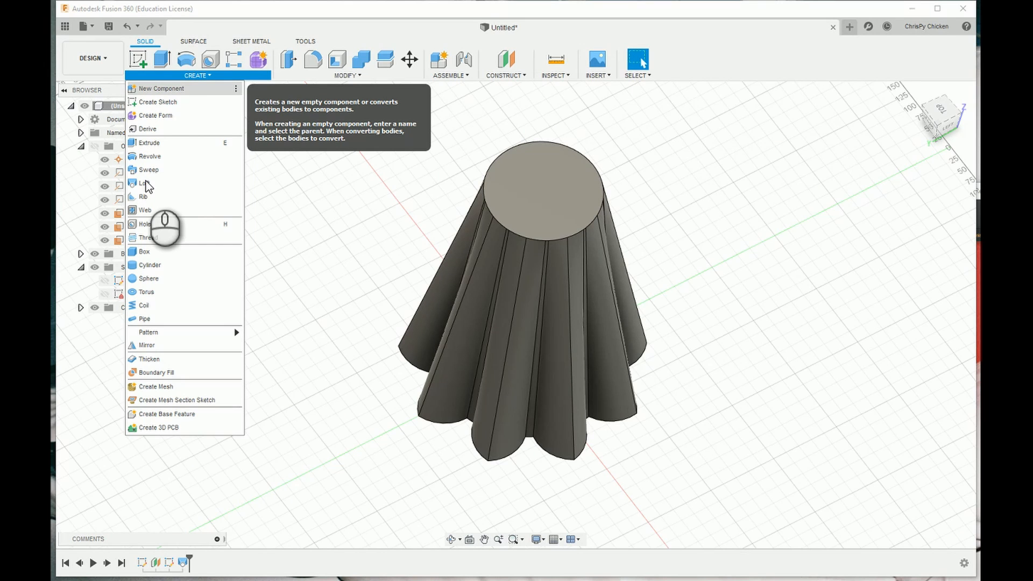
pyautogui.click(346, 235)
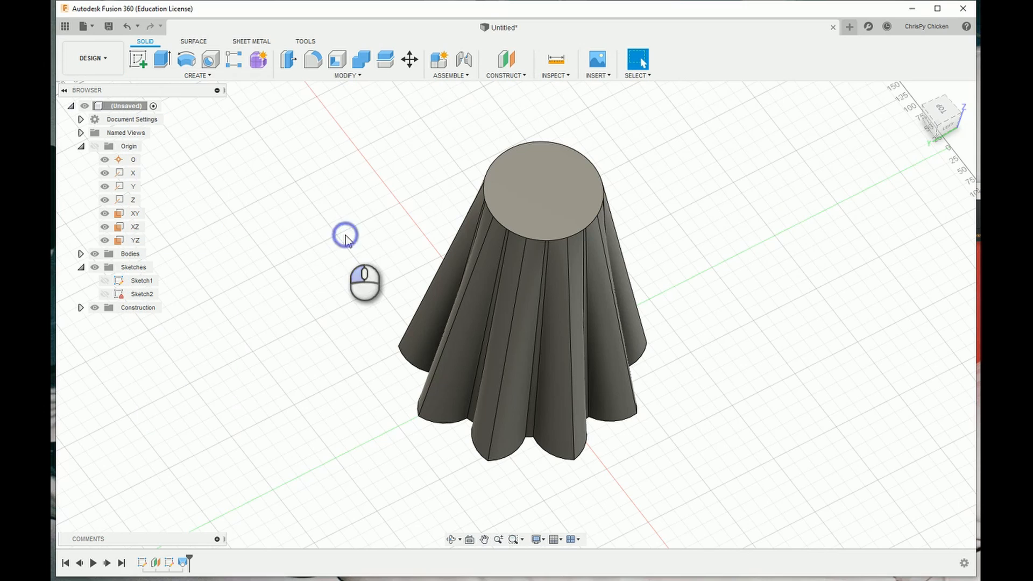
pyautogui.click(453, 540)
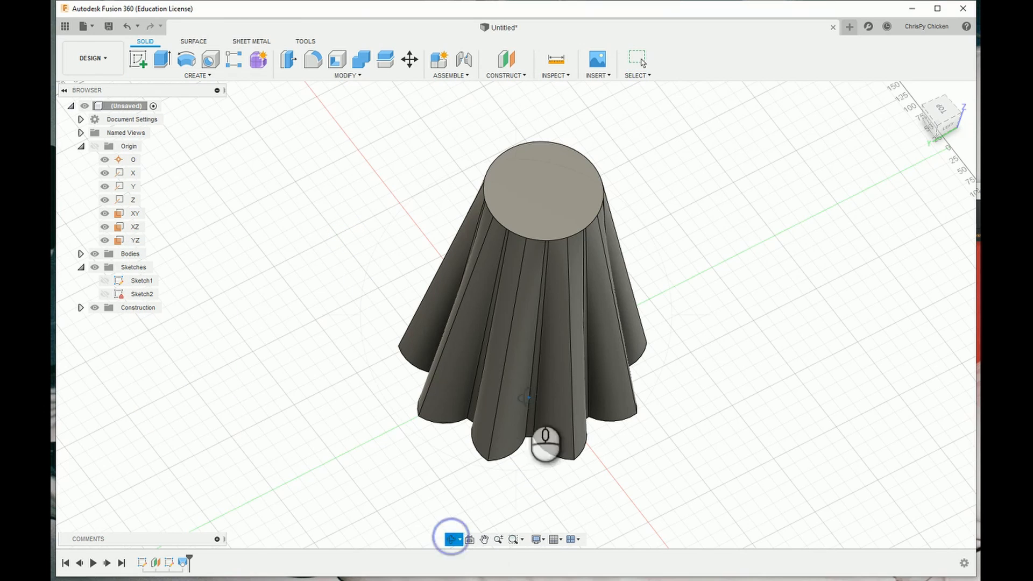
pyautogui.moveTo(540, 362); pyautogui.dragTo(678, 375)
pyautogui.moveTo(724, 391); pyautogui.dragTo(768, 293, button='middle')
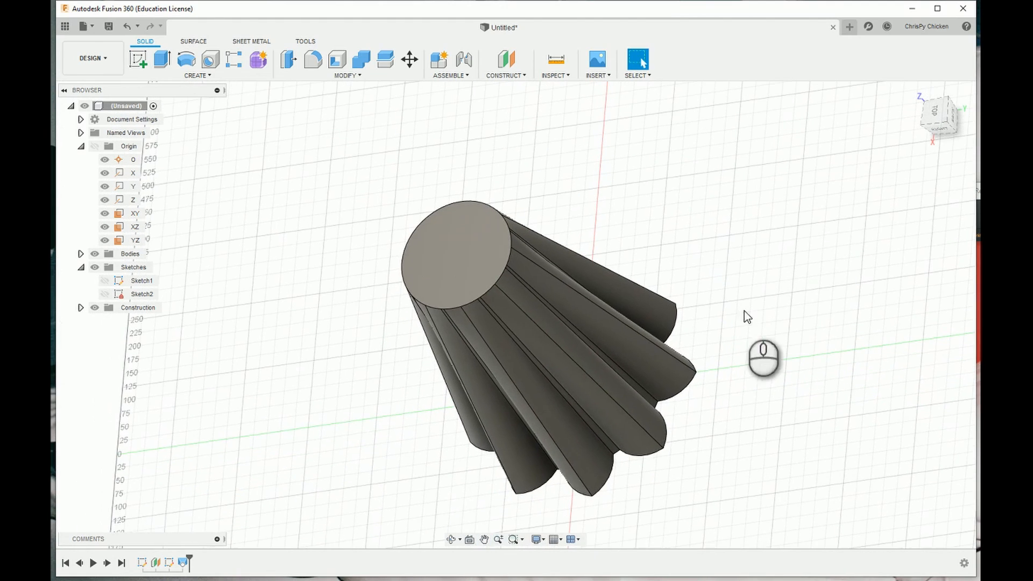
pyautogui.click(452, 539)
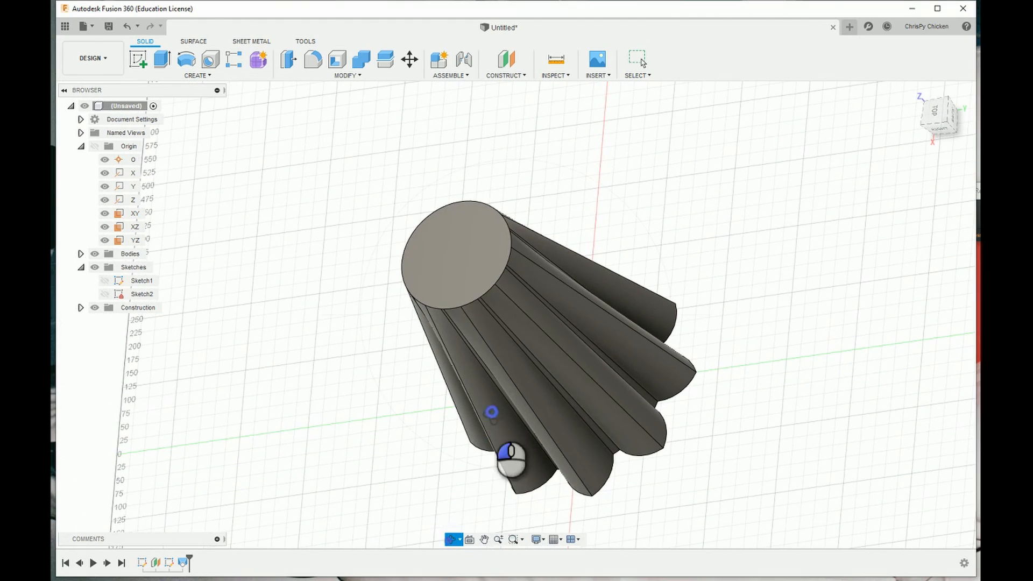
pyautogui.moveTo(492, 412)
pyautogui.mouseDown()
pyautogui.moveTo(519, 398)
pyautogui.moveTo(531, 414)
pyautogui.moveTo(522, 436)
pyautogui.moveTo(505, 441)
pyautogui.moveTo(554, 441)
pyautogui.moveTo(529, 447)
pyautogui.moveTo(512, 431)
pyautogui.moveTo(541, 428)
pyautogui.mouseUp()
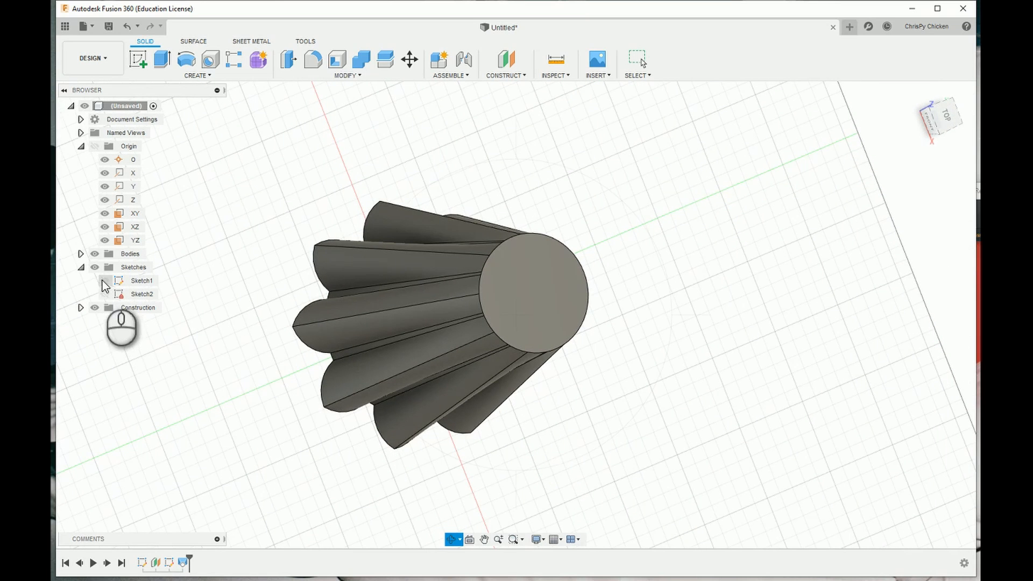
# - Show the two hidden sketches behind the loft and examine how their profiles relate to the body
pyautogui.click(104, 281)
pyautogui.moveTo(396, 413)
pyautogui.mouseDown()
pyautogui.moveTo(544, 364)
pyautogui.moveTo(415, 408)
pyautogui.mouseUp()
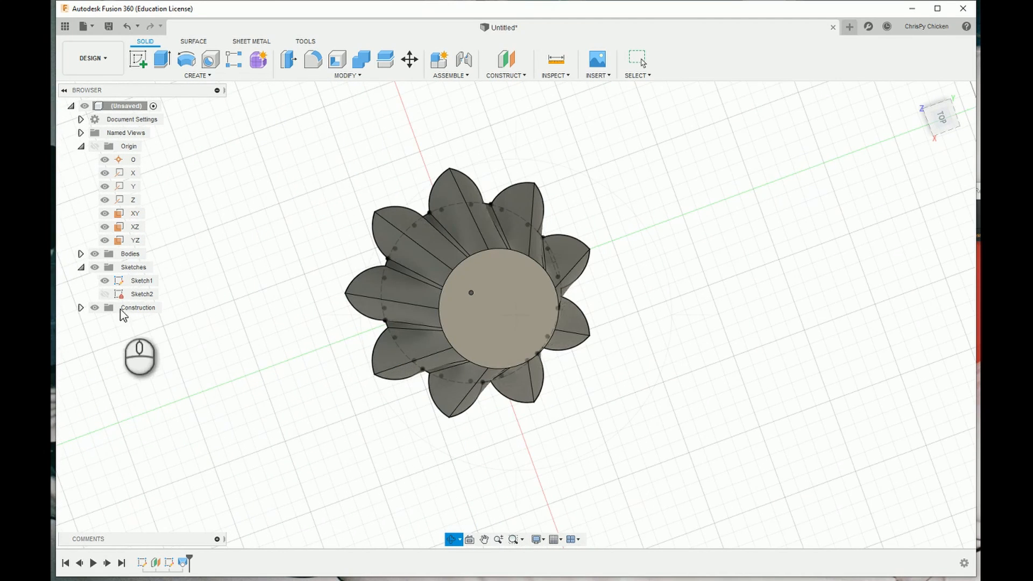
pyautogui.click(105, 294)
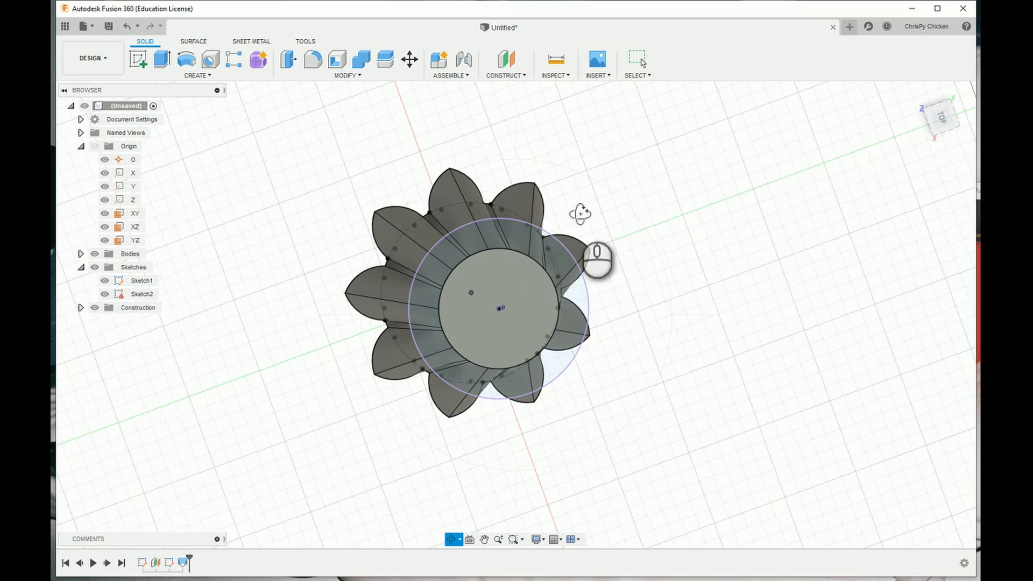
pyautogui.moveTo(473, 308); pyautogui.dragTo(472, 285)
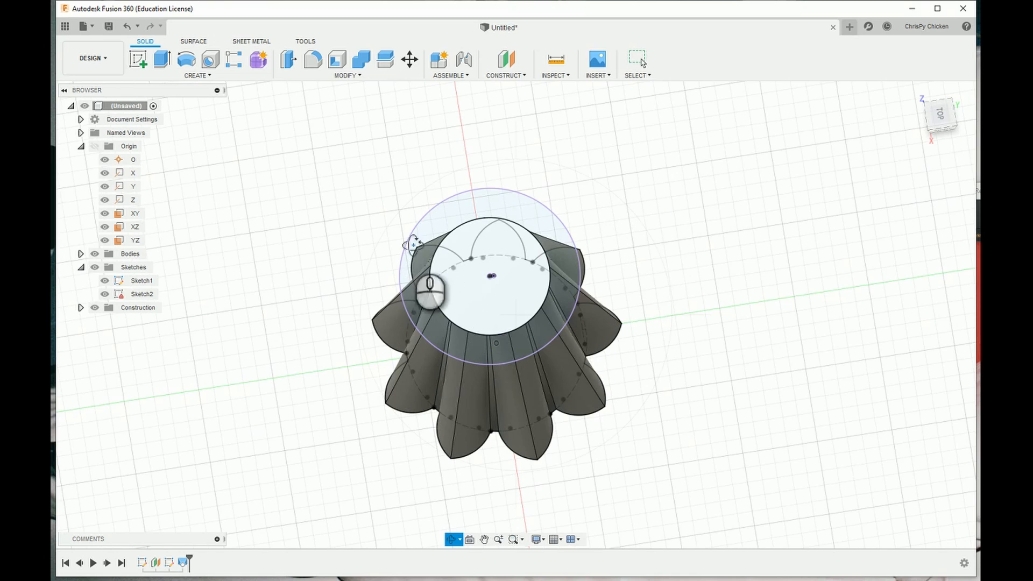
# - Close the untitled example design without saving its changes
pyautogui.click(833, 27)
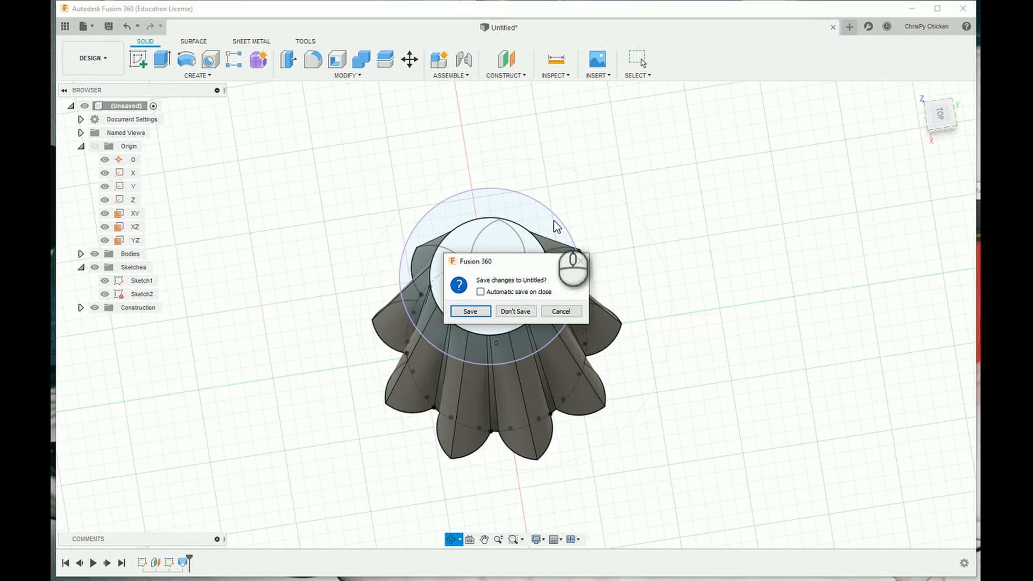
pyautogui.click(522, 312)
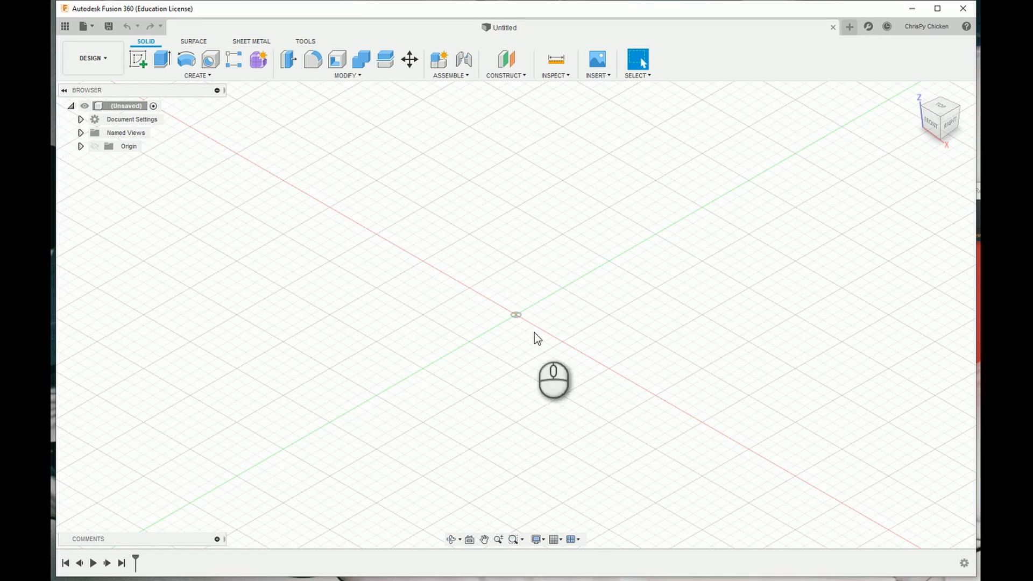
# - Start a new sketch on the XY origin plane of the empty design
pyautogui.click(81, 146)
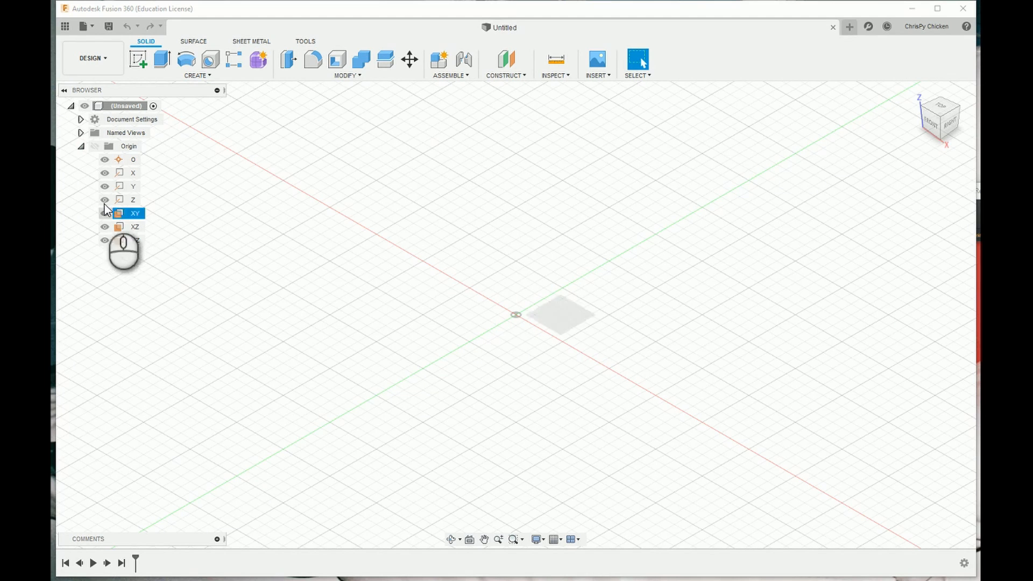
pyautogui.click(131, 228)
pyautogui.rightClick(134, 228)
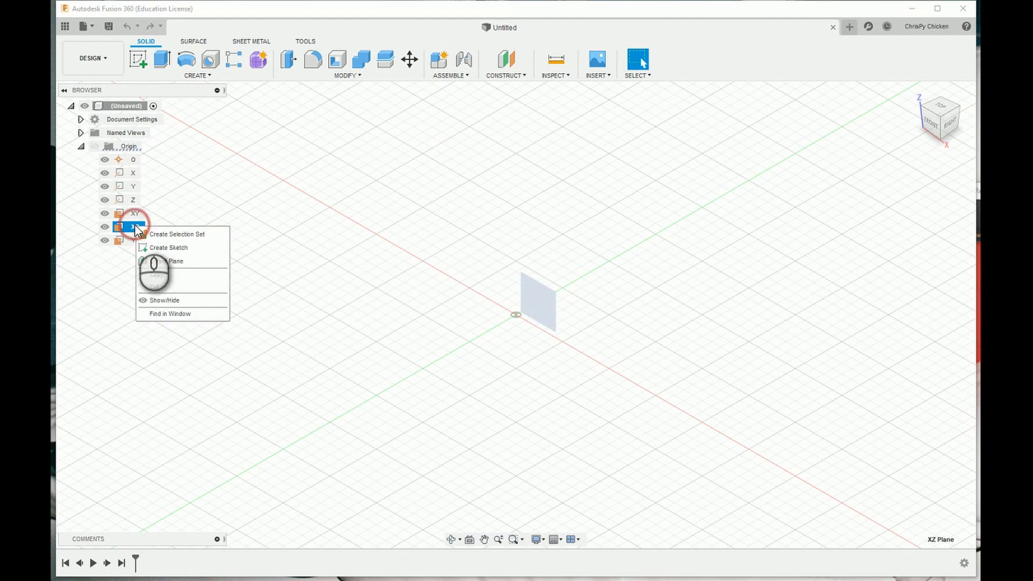
pyautogui.click(231, 192)
pyautogui.click(136, 214)
pyautogui.rightClick(136, 214)
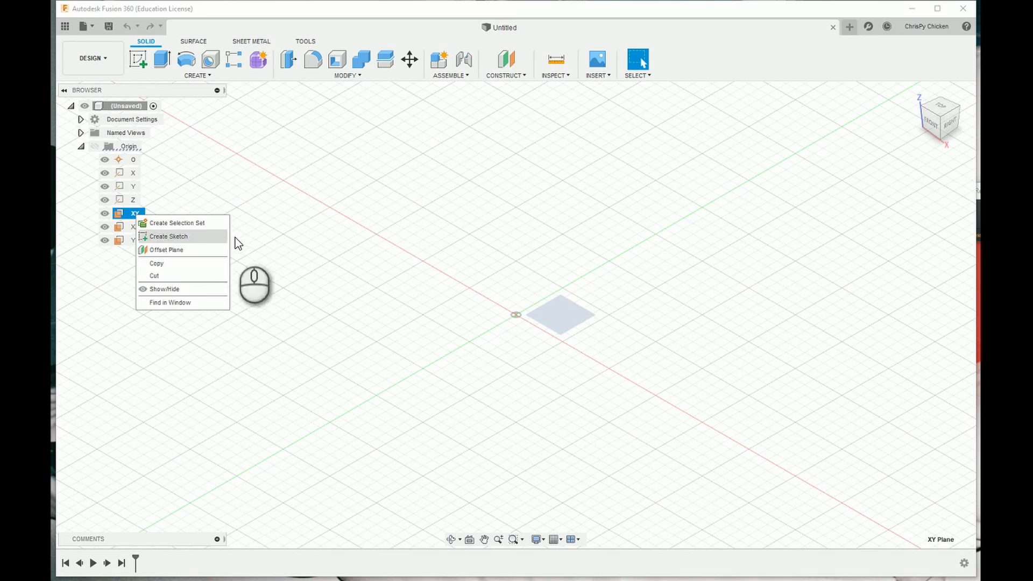
pyautogui.click(168, 238)
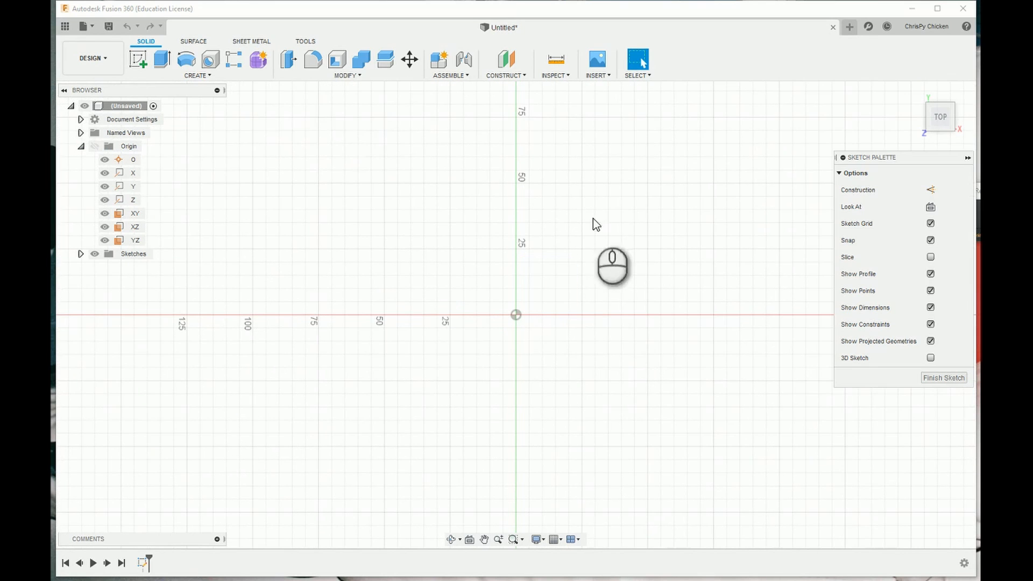
# - Sketch a circle about 148 mm in diameter centred on the origin
pyautogui.click(187, 60)
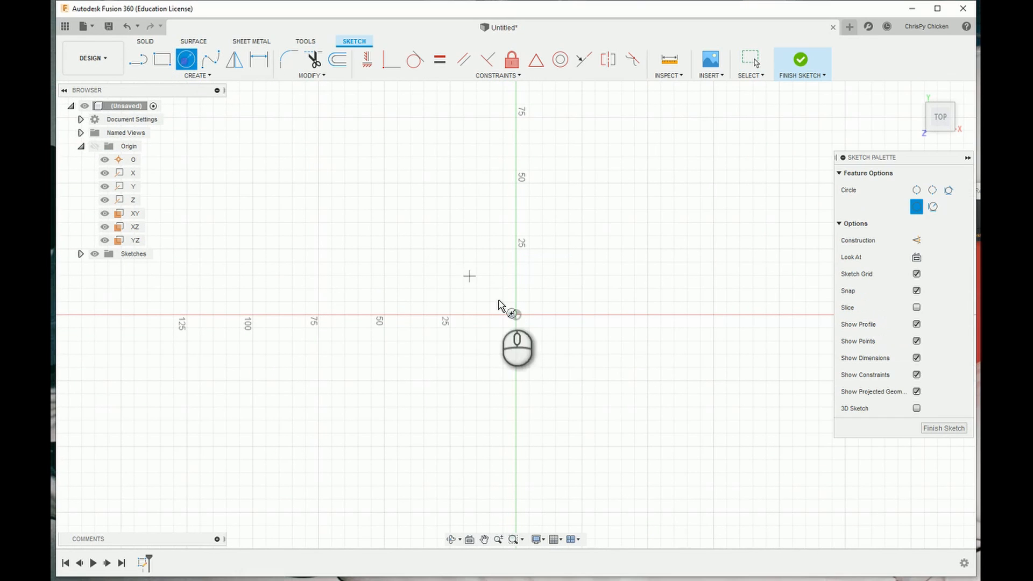
pyautogui.click(516, 315)
pyautogui.click(656, 178)
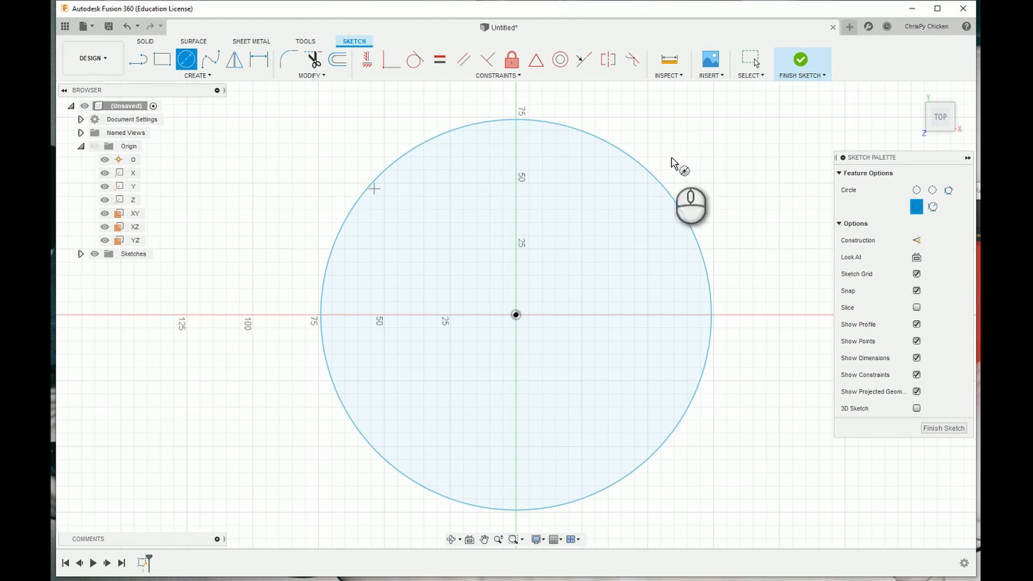
# - Convert the circle to construction geometry and shrink it freehand to about 139 mm in diameter
pyautogui.click(748, 62)
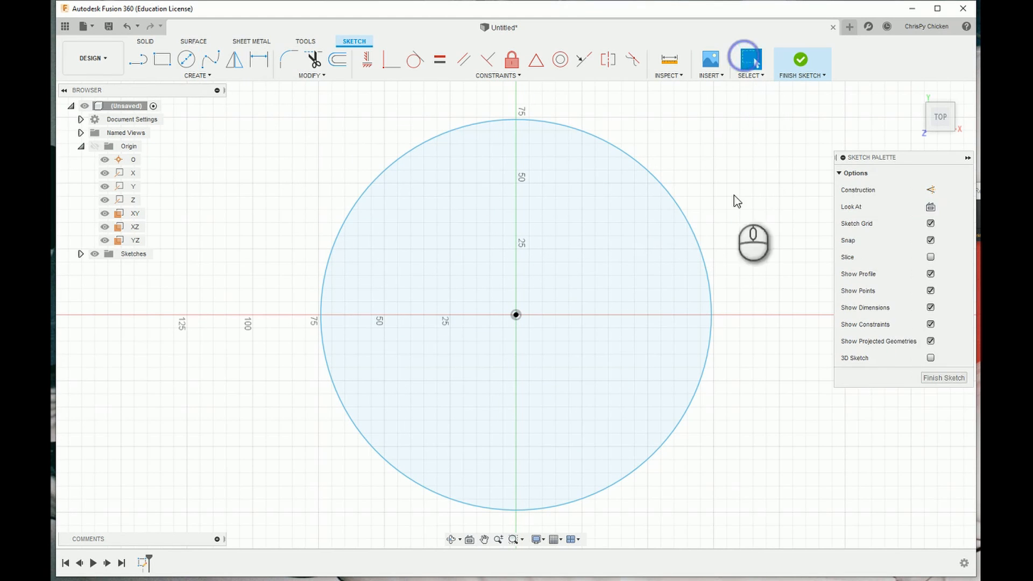
pyautogui.click(608, 140)
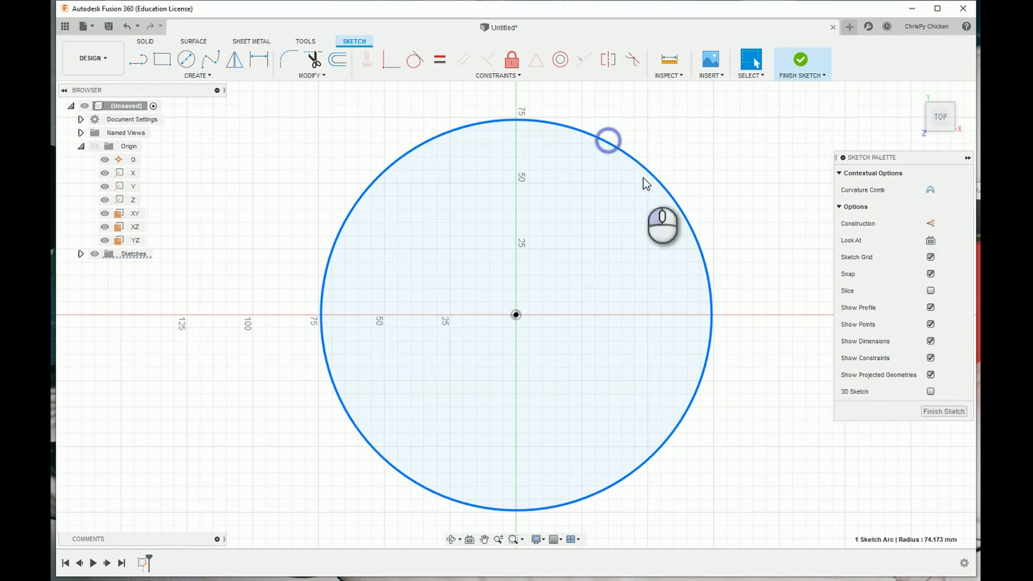
pyautogui.click(934, 226)
pyautogui.click(733, 163)
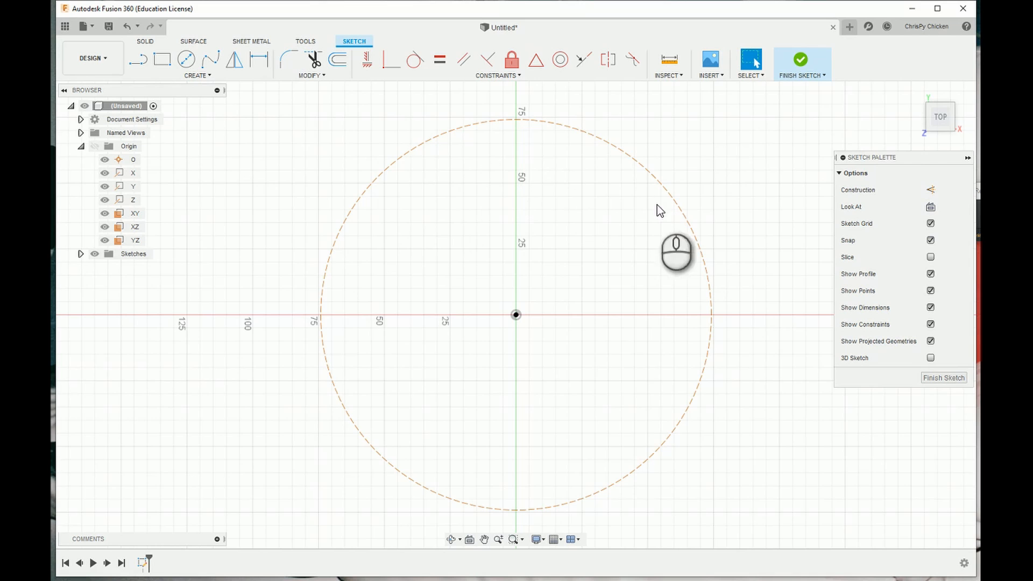
pyautogui.moveTo(644, 185); pyautogui.dragTo(694, 268)
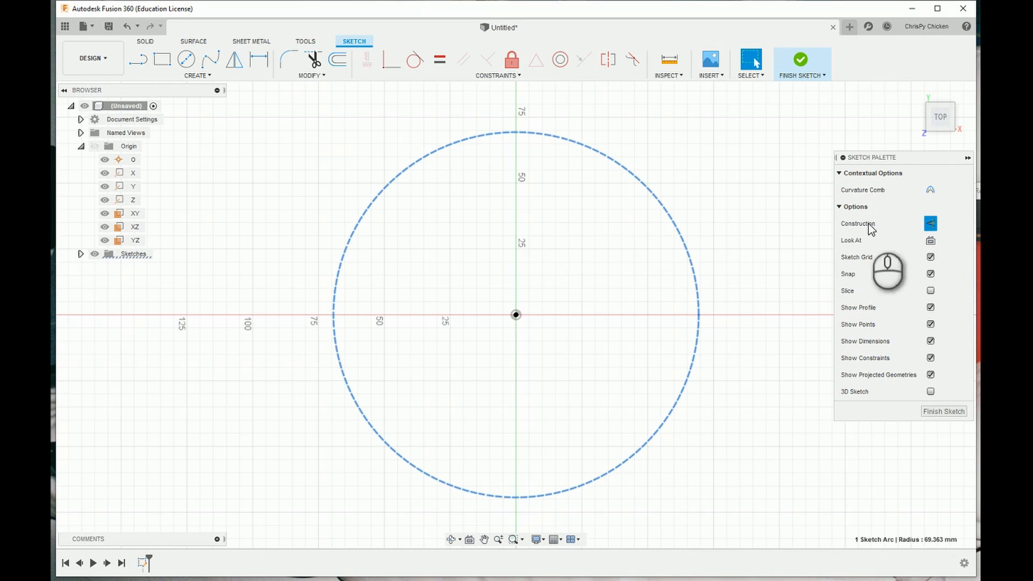
pyautogui.click(659, 214)
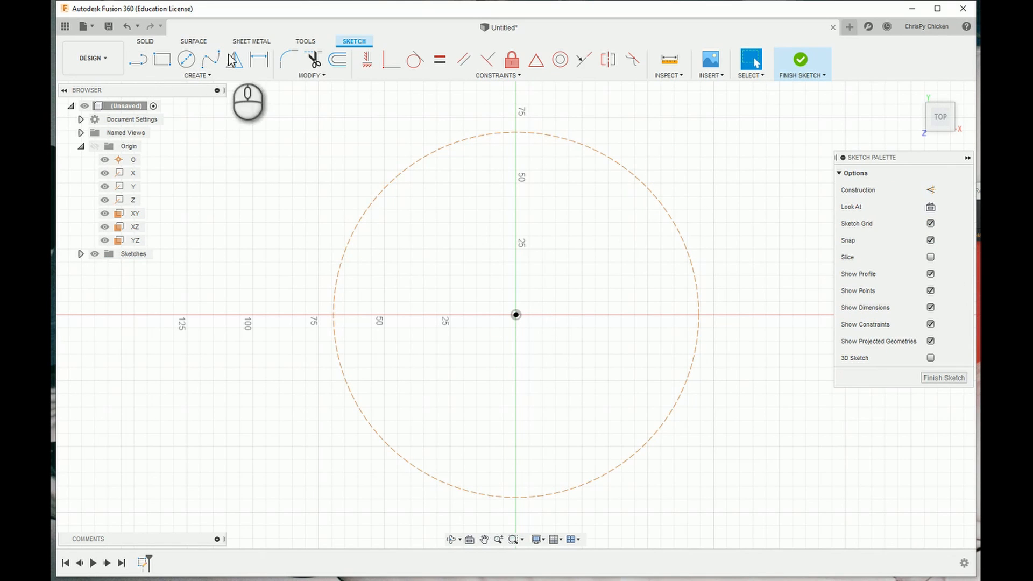
# - Add a diameter dimension of 30 mm to the construction circle
pyautogui.click(259, 59)
pyautogui.click(373, 195)
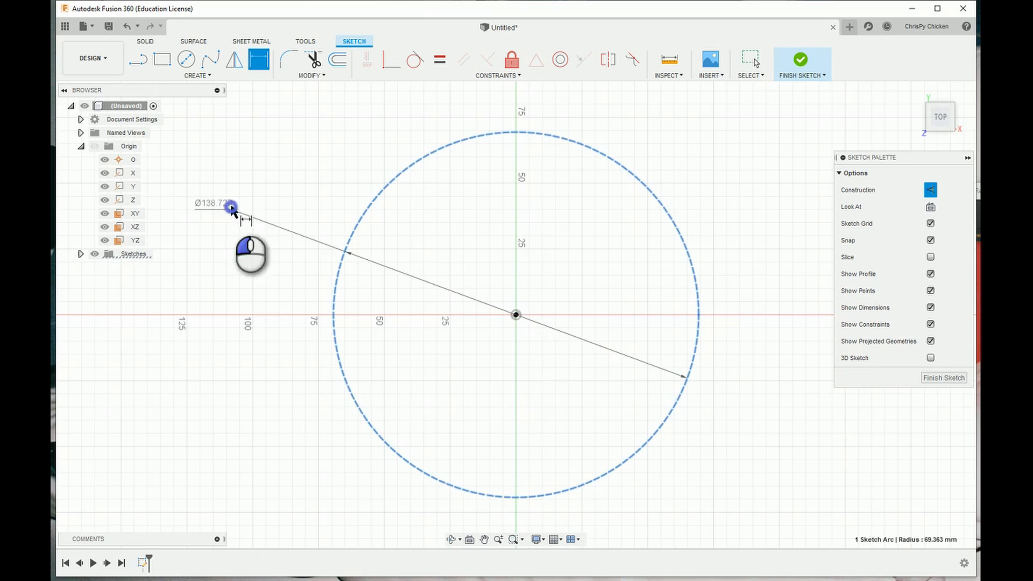
pyautogui.click(231, 208)
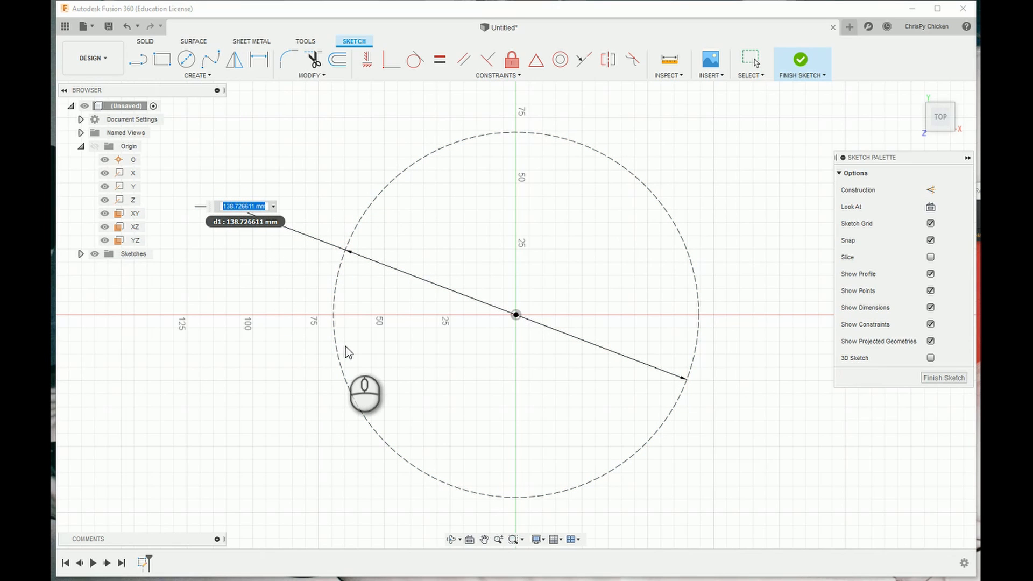
pyautogui.write('30')
pyautogui.press('Return')
pyautogui.scroll(-1, 399, 303)
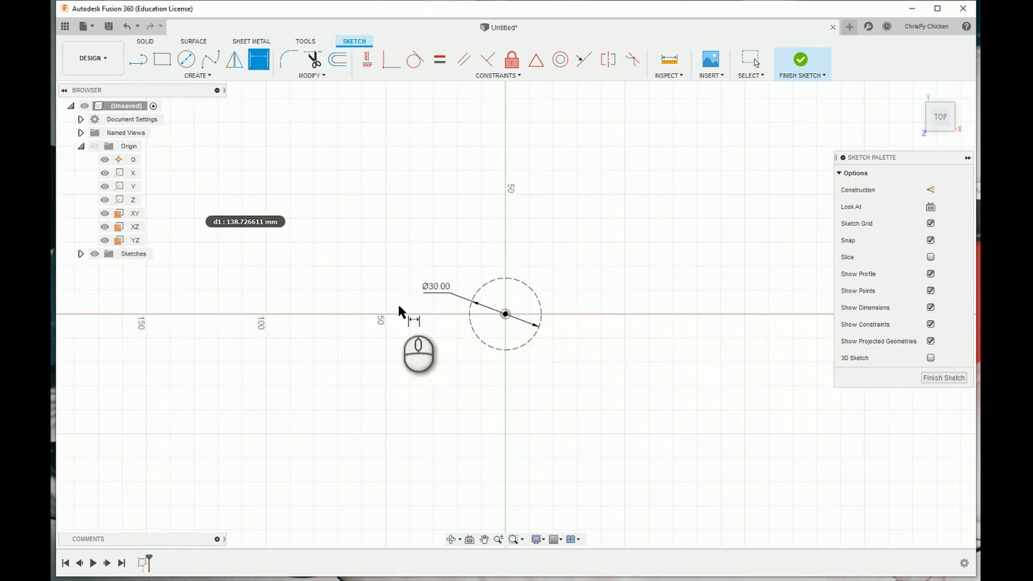
pyautogui.scroll(1, 442, 315)
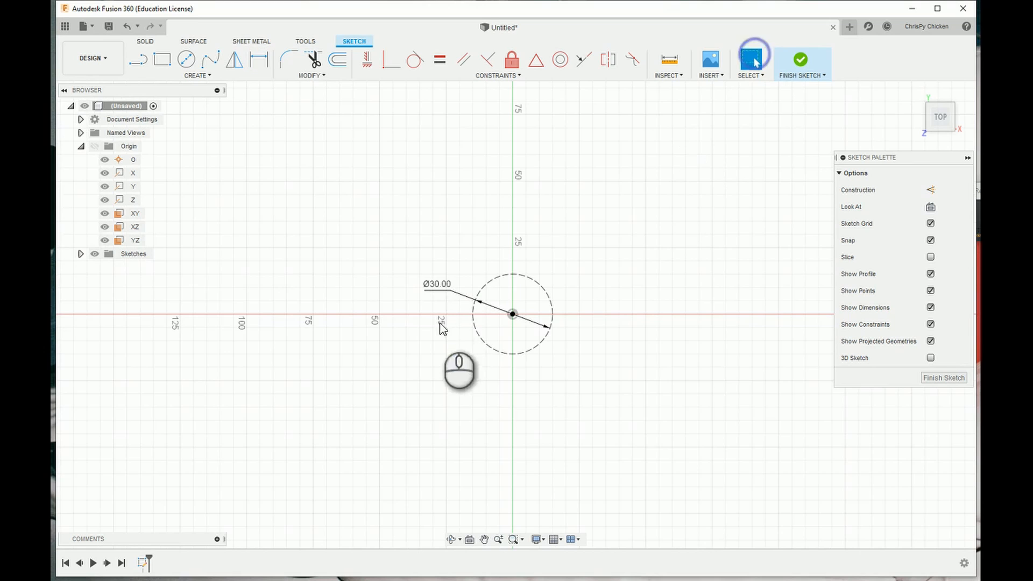
# - Set the construction circle's diameter dimension to 300 mm
pyautogui.doubleClick(436, 282)
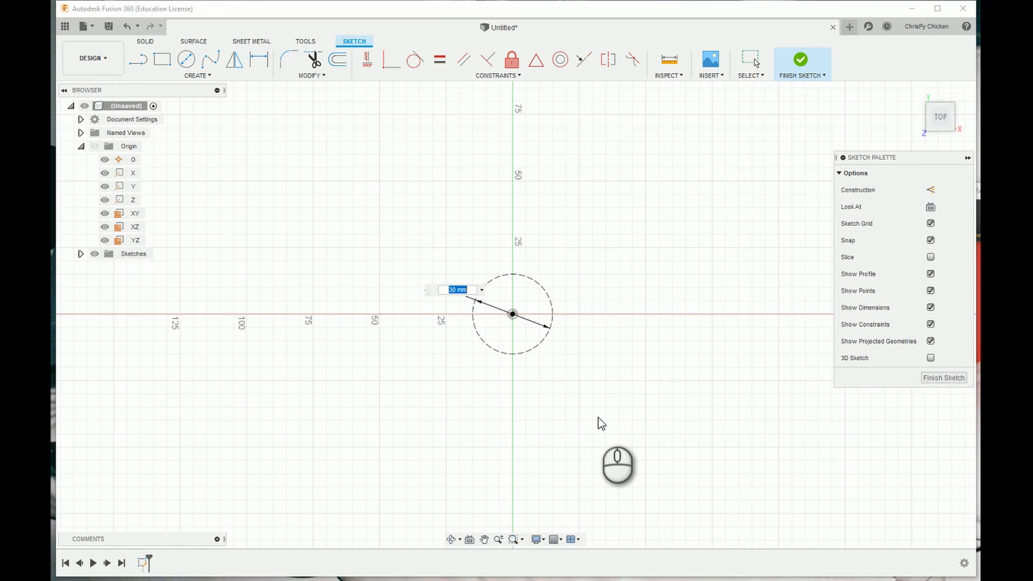
pyautogui.write('300')
pyautogui.press('Return')
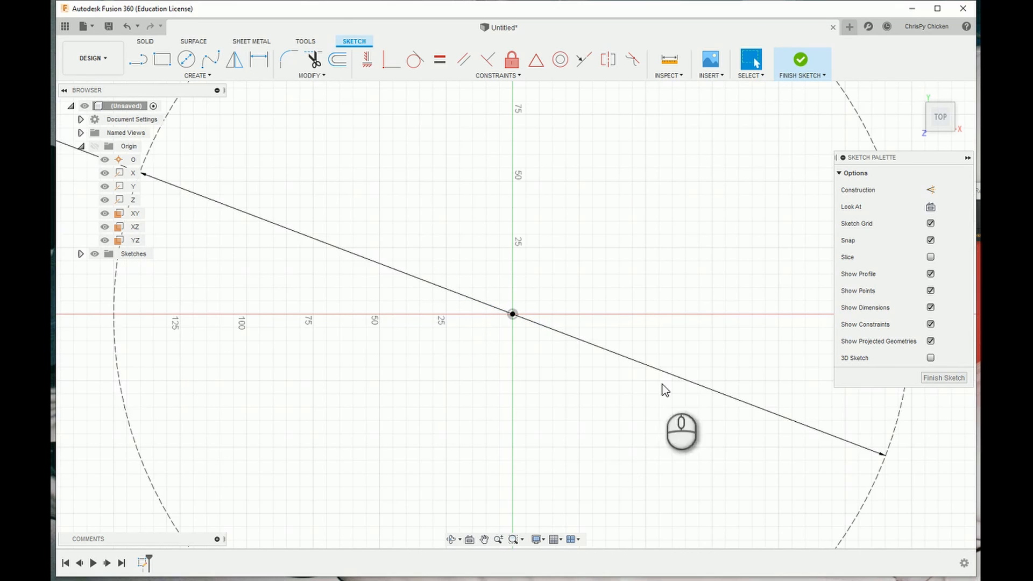
pyautogui.scroll(-3, 666, 299)
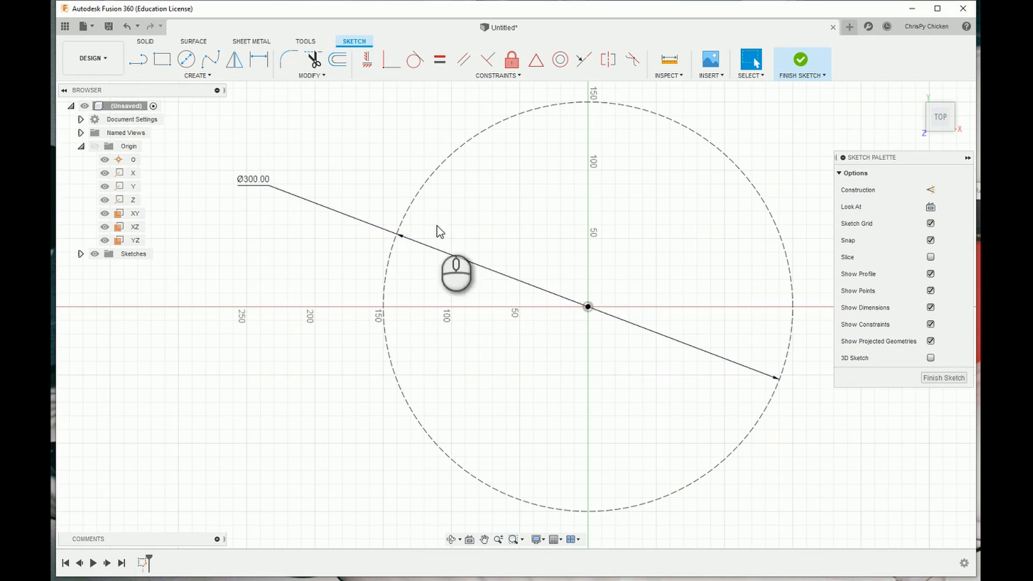
# - Sketch a three-point arc from the construction circle, just left of the vertical axis, up to a point above the circle, bulging outward
pyautogui.scroll(-2, 654, 249)
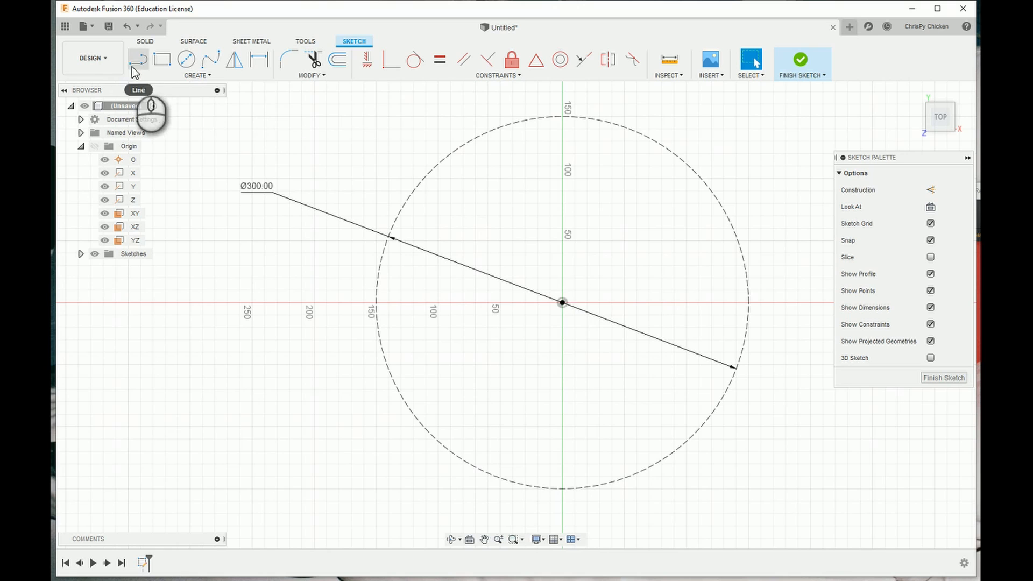
pyautogui.click(176, 76)
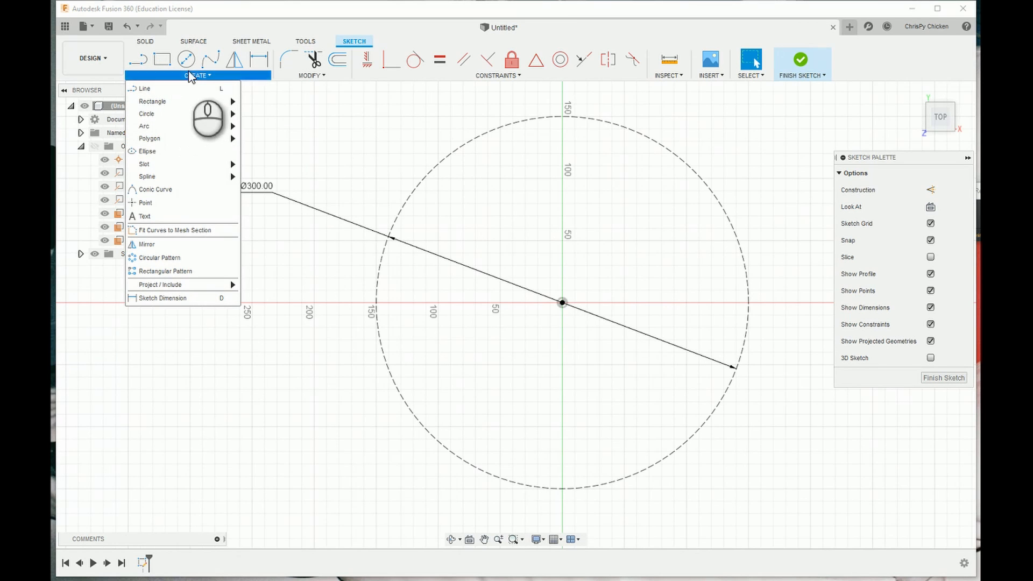
pyautogui.click(163, 126)
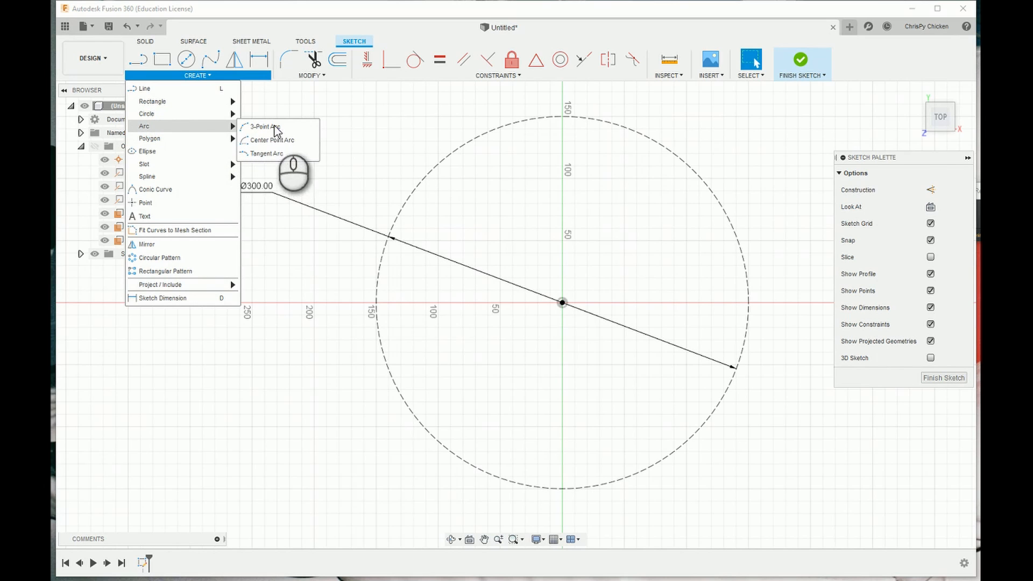
pyautogui.click(275, 129)
pyautogui.scroll(3, 584, 132)
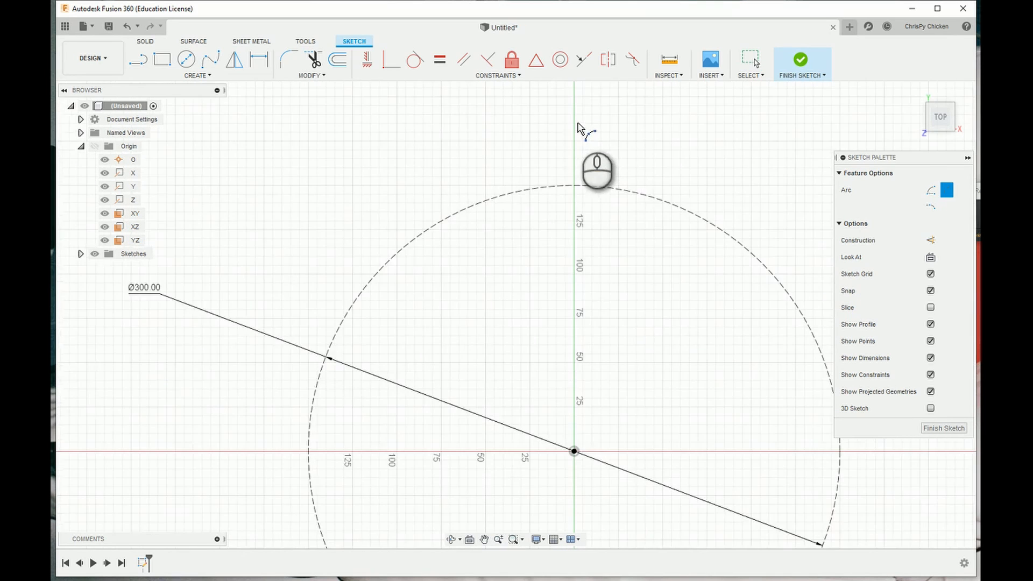
pyautogui.scroll(2, 579, 127)
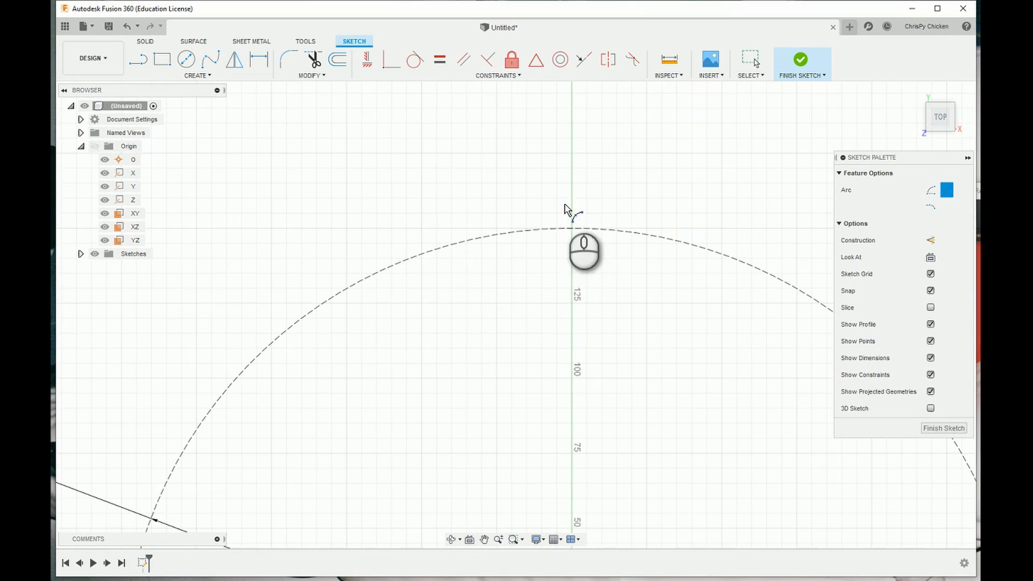
pyautogui.click(508, 232)
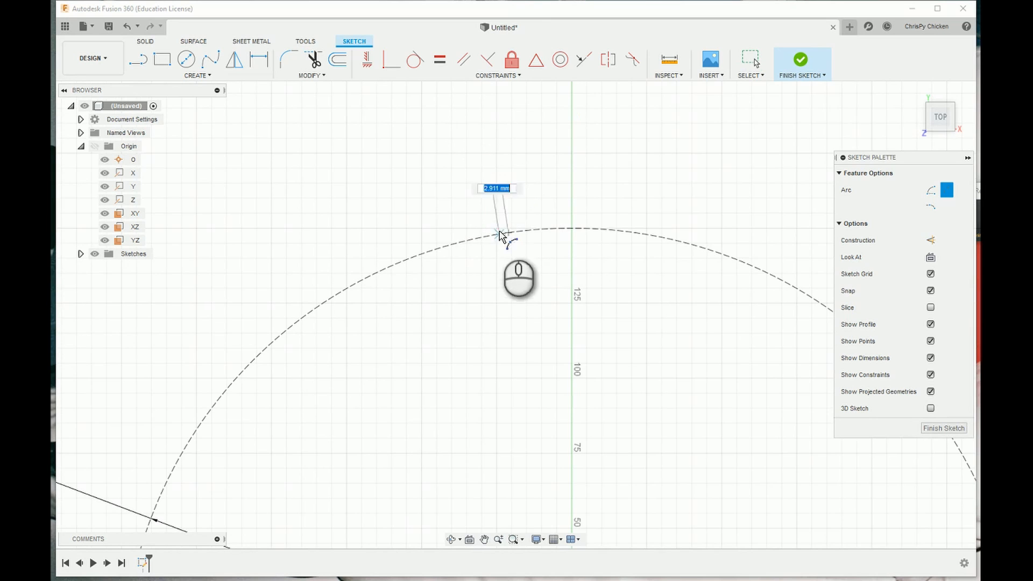
pyautogui.click(557, 93)
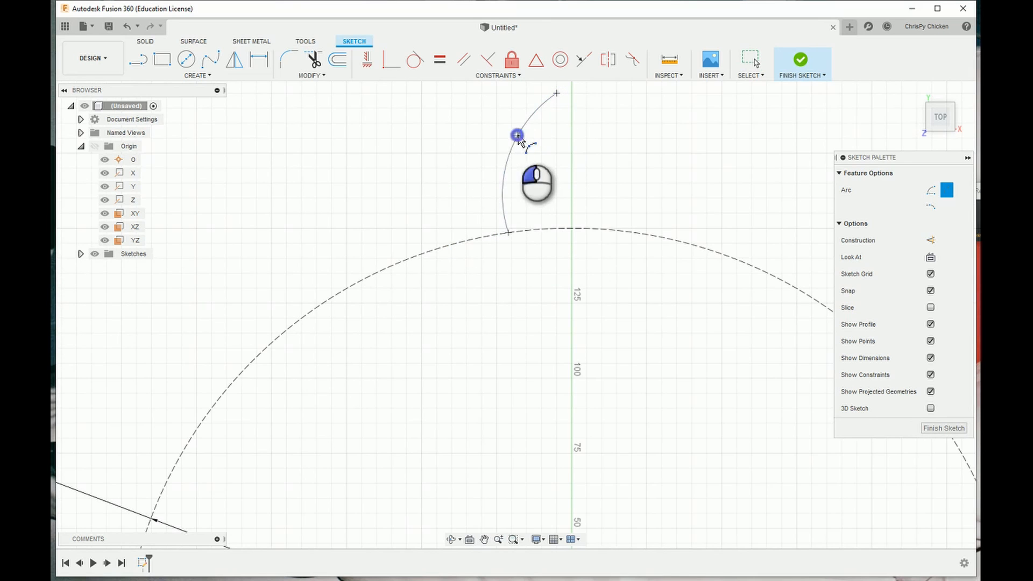
pyautogui.click(617, 236)
# - Sketch an opposing three-point arc from the circle right of the vertical axis up to near the first arc's upper end, bulging right
pyautogui.click(648, 235)
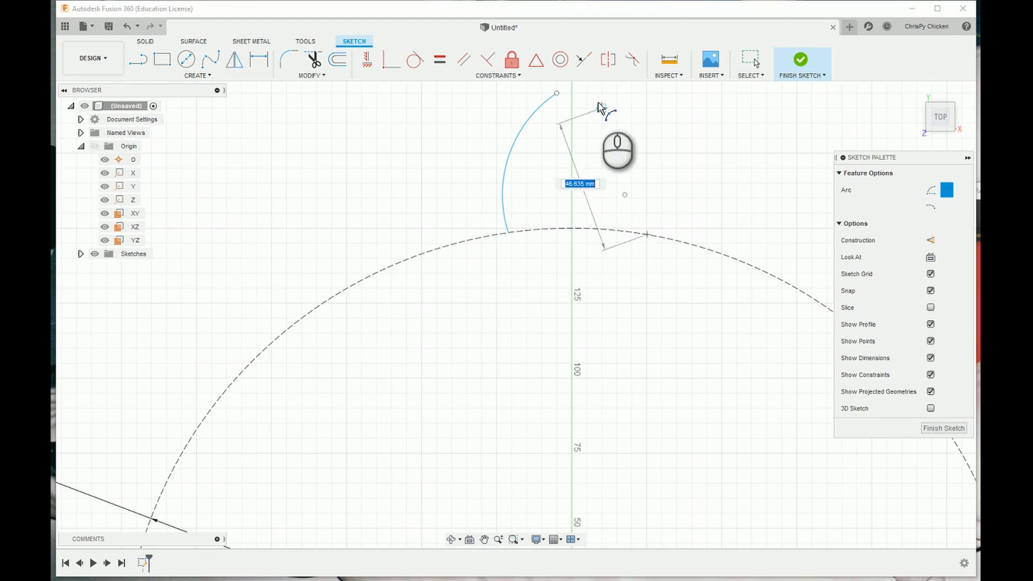
pyautogui.click(587, 93)
pyautogui.click(644, 112)
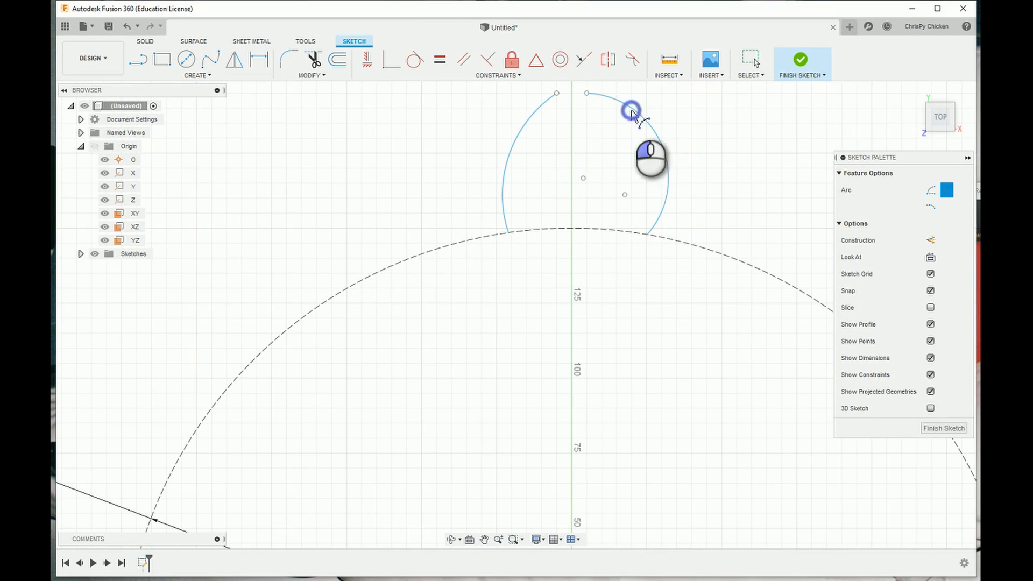
# - Apply a horizontal constraint between the centre points of the two arcs
pyautogui.click(369, 64)
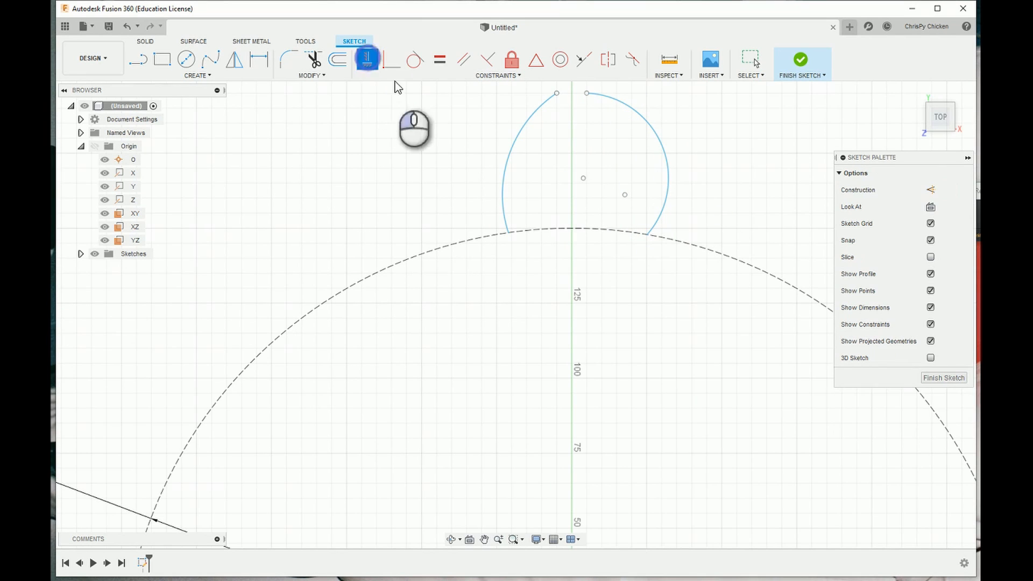
pyautogui.click(583, 178)
pyautogui.click(624, 195)
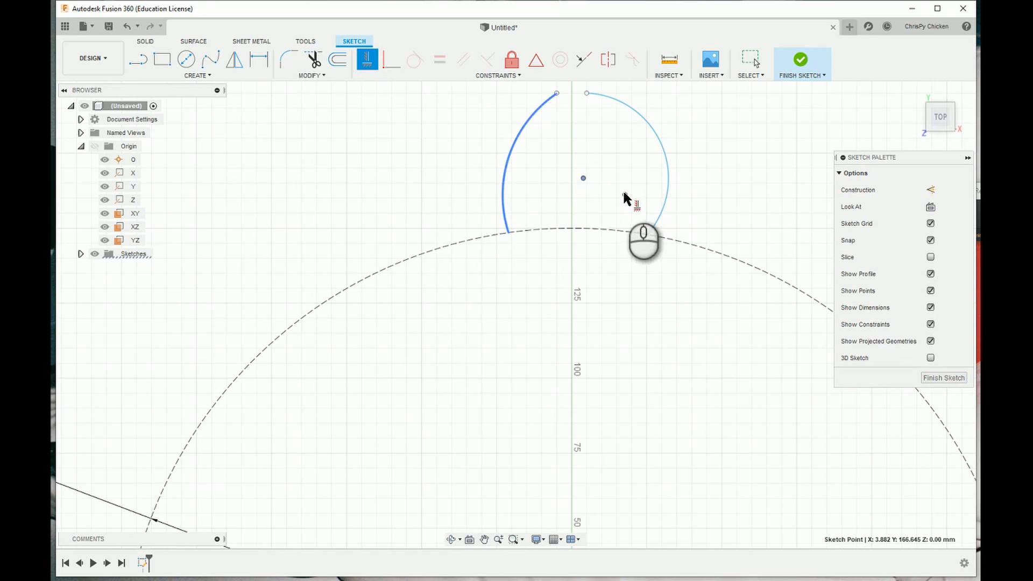
# - Make the upper endpoints of the two arcs coincident so they meet at a peak
pyautogui.click(391, 60)
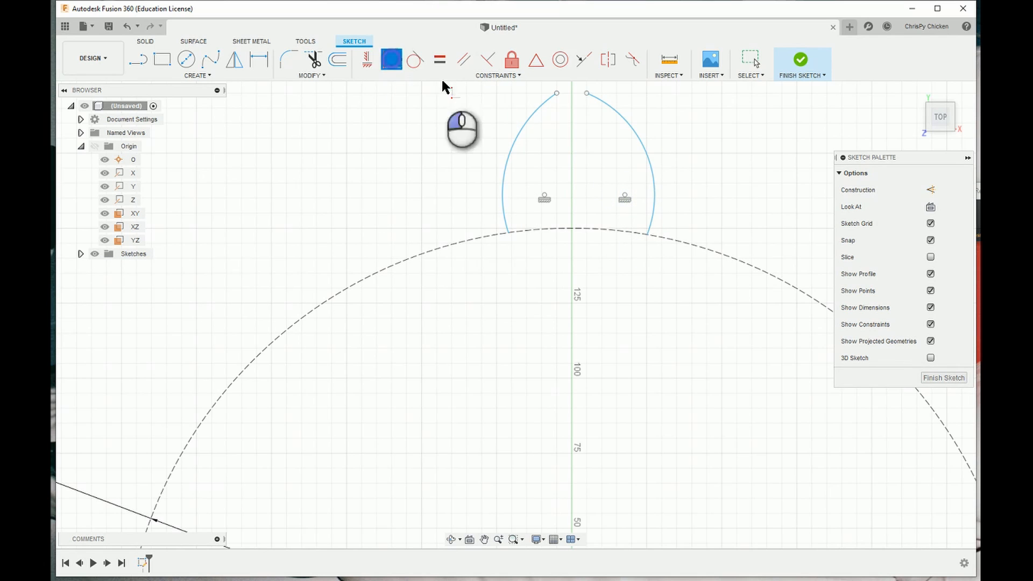
pyautogui.click(556, 93)
pyautogui.click(587, 94)
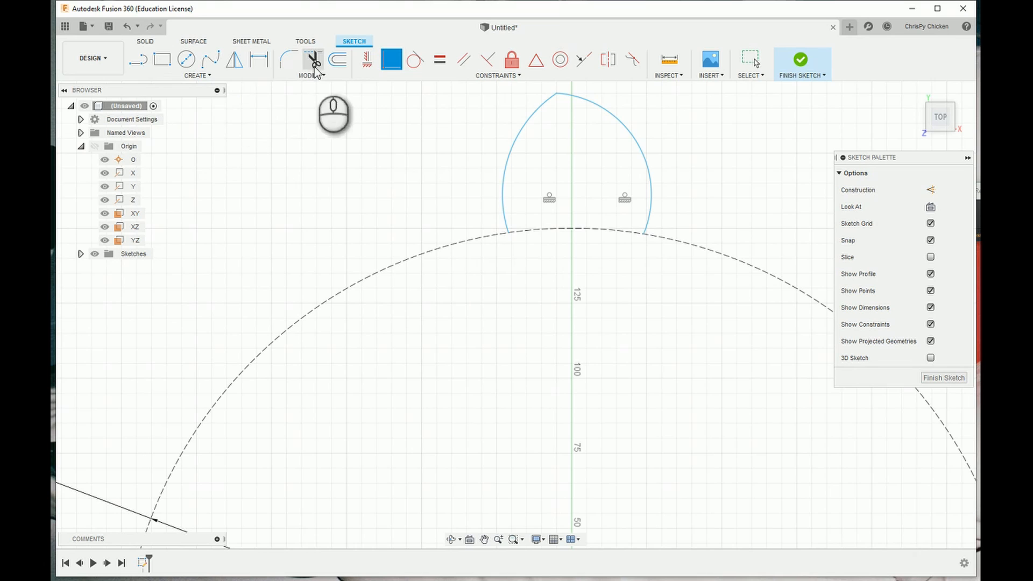
# - Draw a horizontal line about 25 mm long connecting the centre points of the two arcs
pyautogui.click(139, 59)
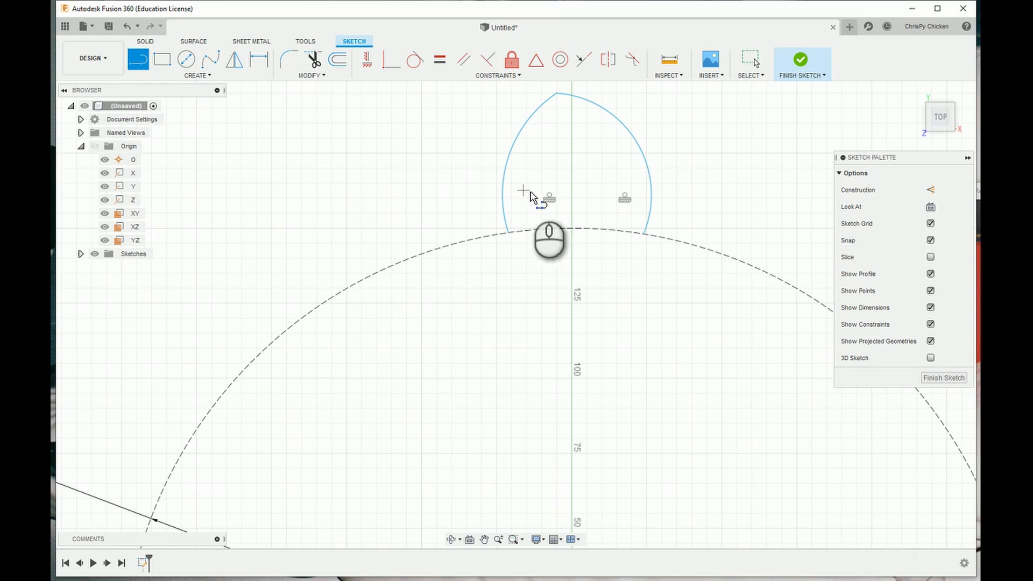
pyautogui.click(550, 195)
pyautogui.click(624, 194)
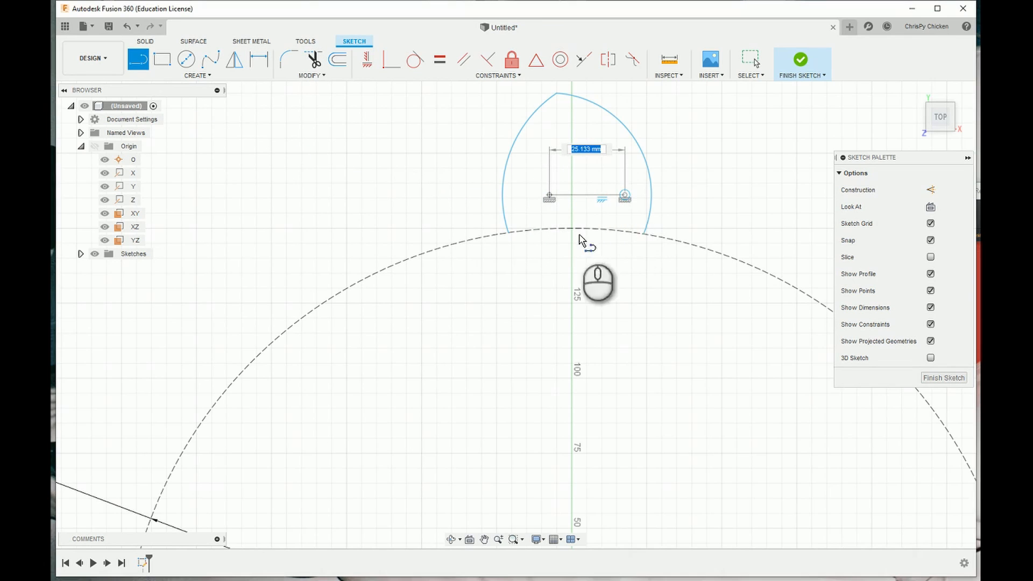
pyautogui.click(751, 60)
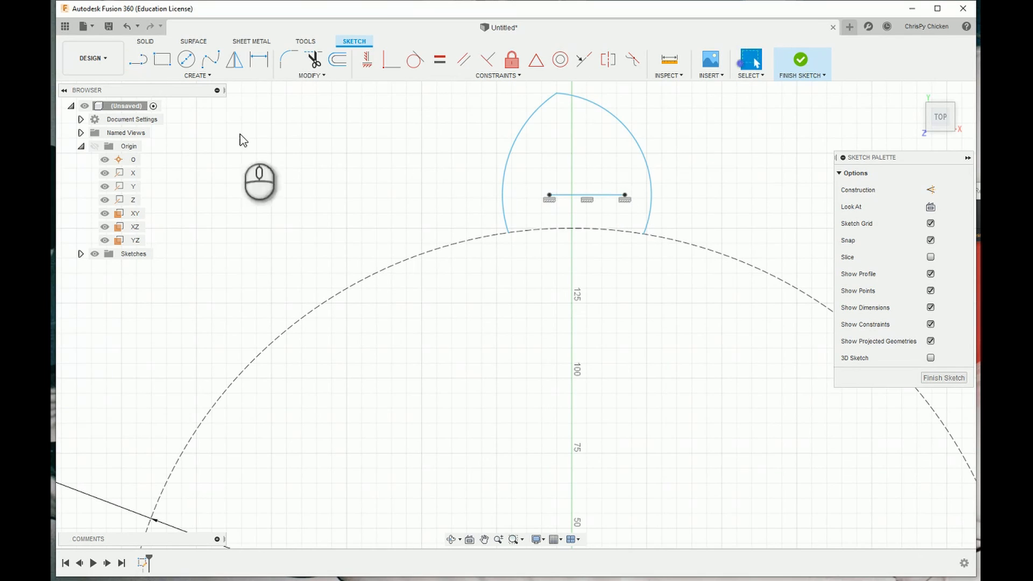
# - Draw a perpendicular line about 26 mm long downward from the midpoint of the line between the arc centres
pyautogui.click(139, 61)
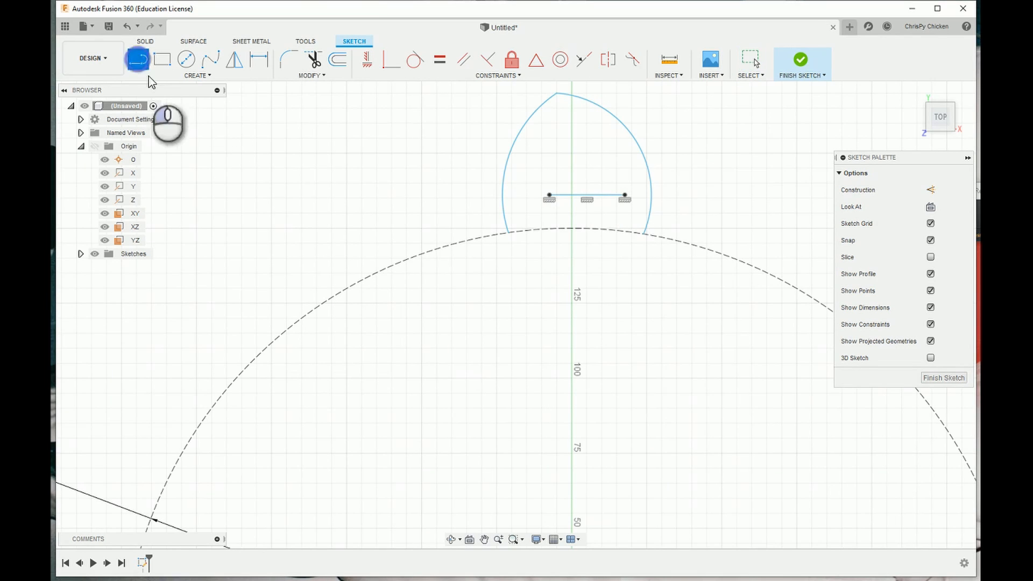
pyautogui.click(587, 198)
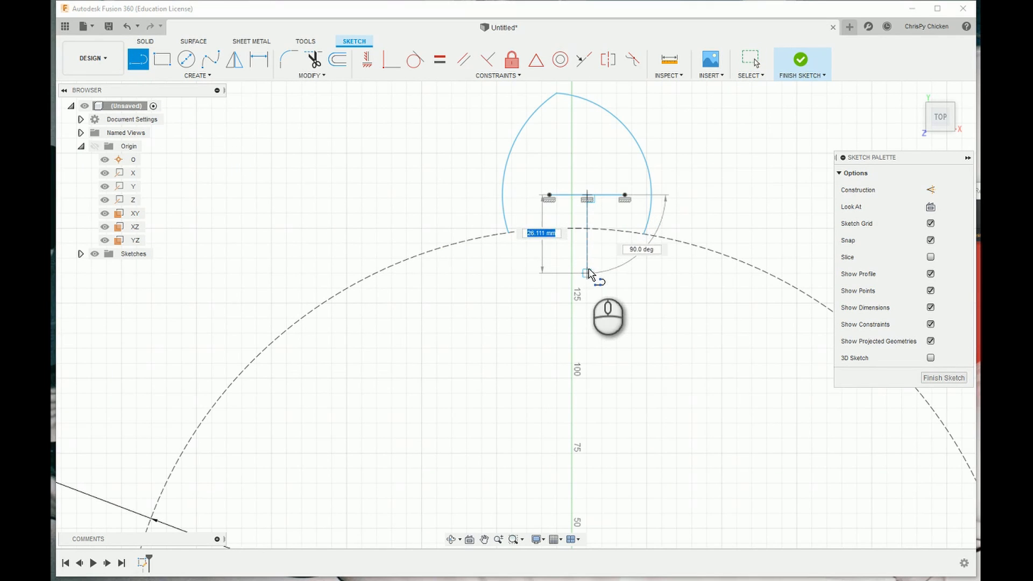
pyautogui.click(587, 273)
pyautogui.click(748, 77)
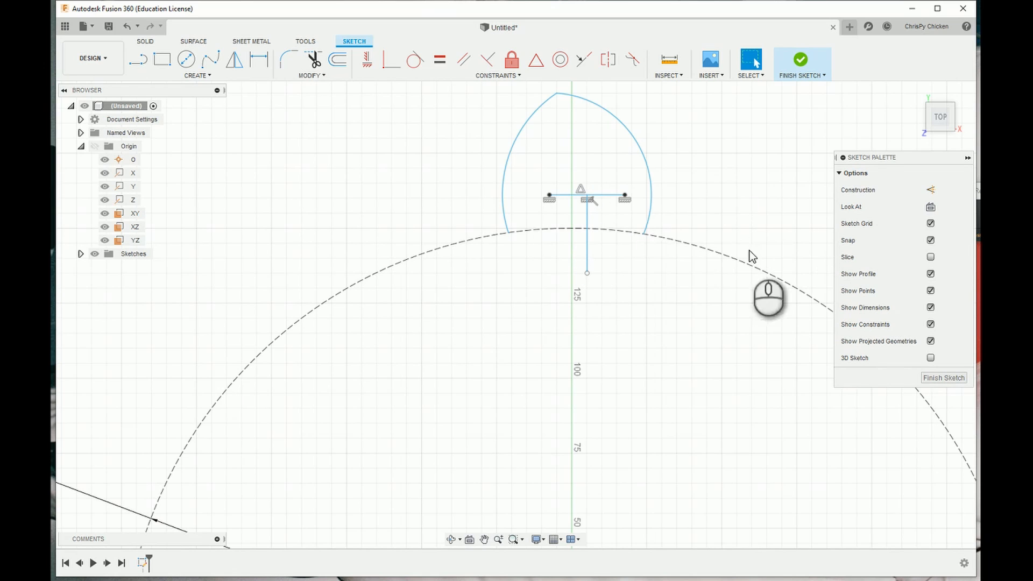
# - Convert the horizontal line between the arc centres and its perpendicular line to construction geometry
pyautogui.click(931, 190)
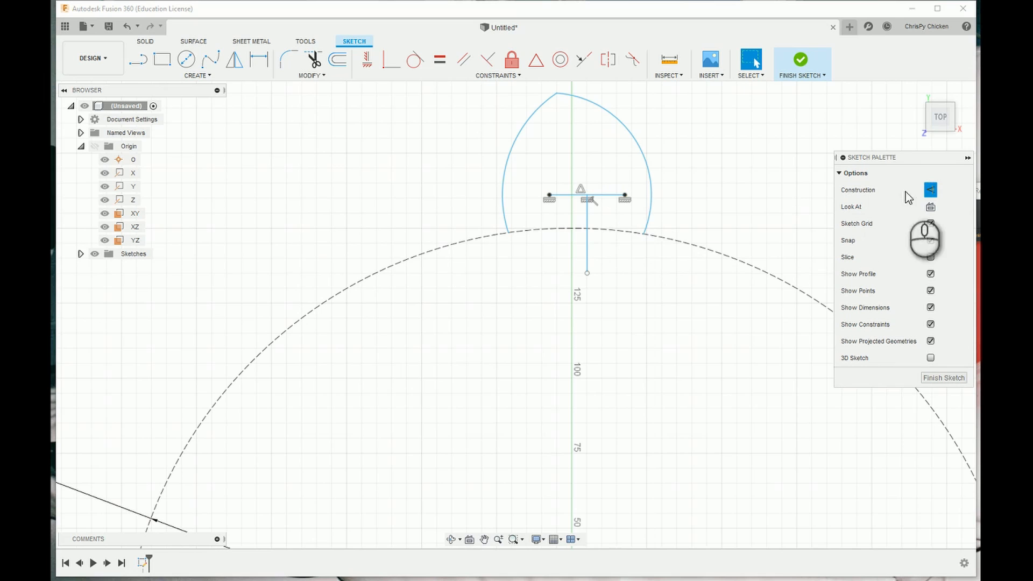
pyautogui.click(600, 195)
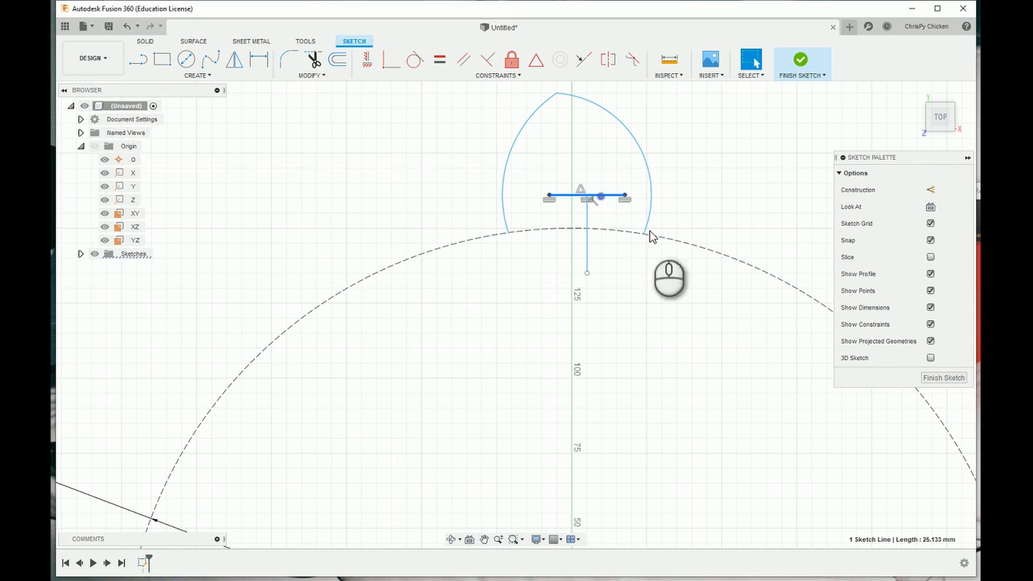
pyautogui.keyDown('shift'); pyautogui.click(588, 249); pyautogui.keyUp('shift')
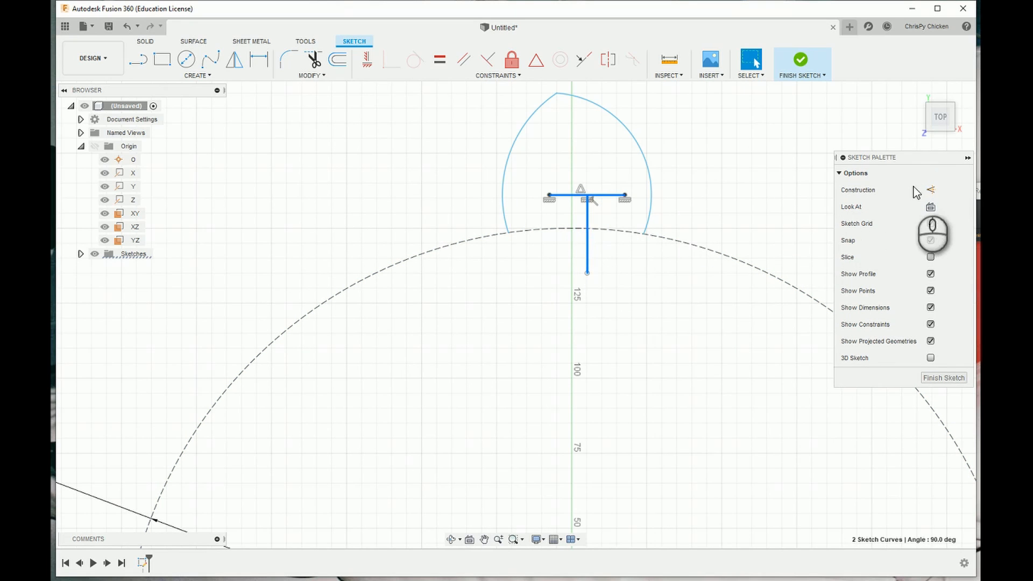
pyautogui.click(931, 190)
pyautogui.click(357, 219)
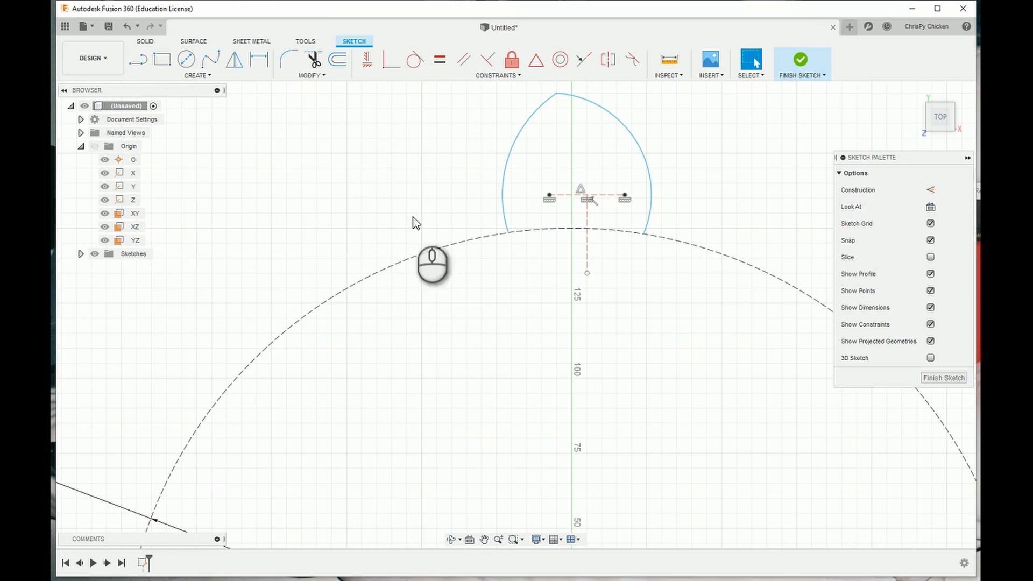
# - Make the lower endpoint of the vertical construction line coincident with the origin
pyautogui.click(586, 273)
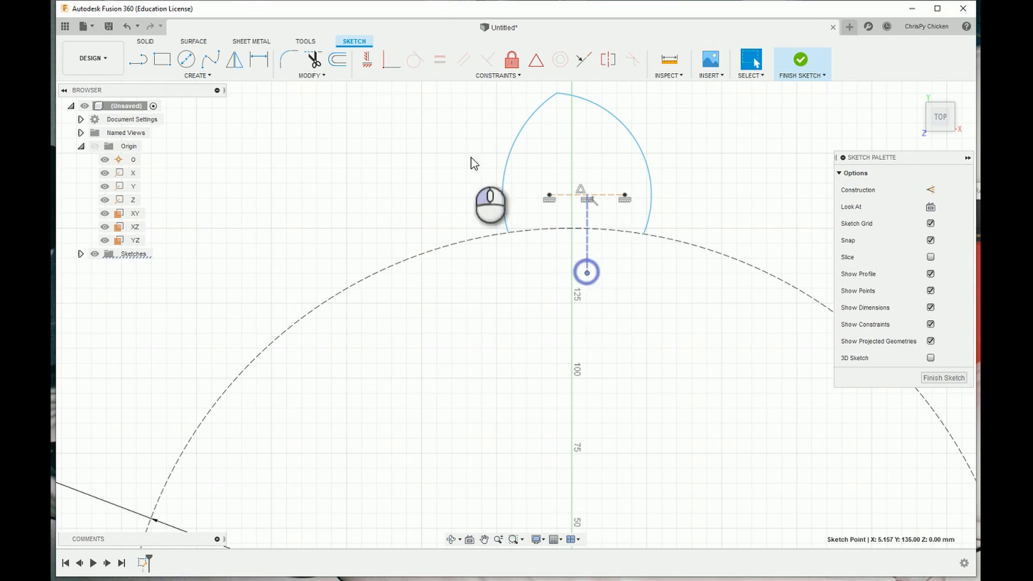
pyautogui.click(392, 60)
pyautogui.scroll(-3, 592, 436)
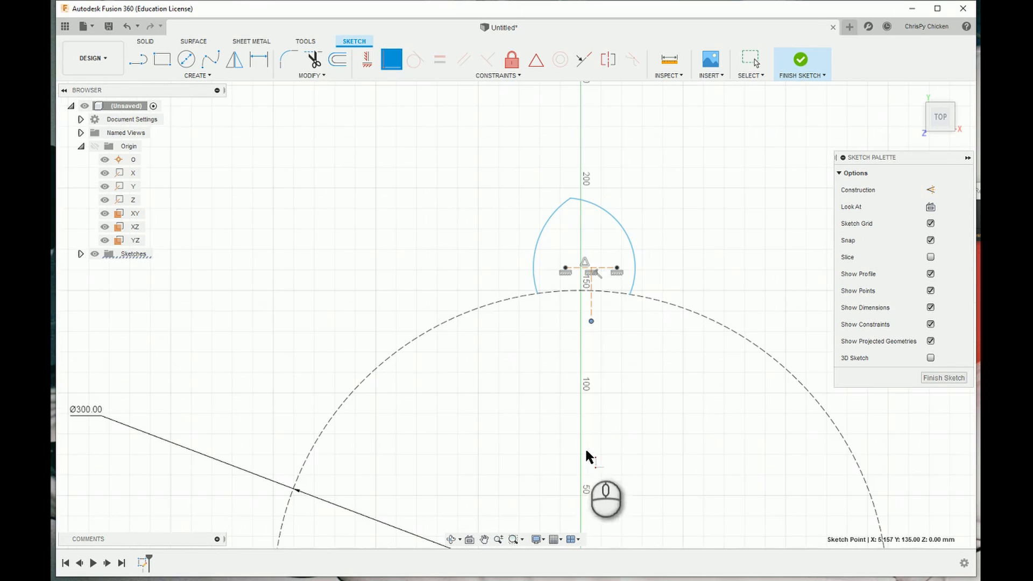
pyautogui.moveTo(585, 460); pyautogui.dragTo(591, 383, button='middle')
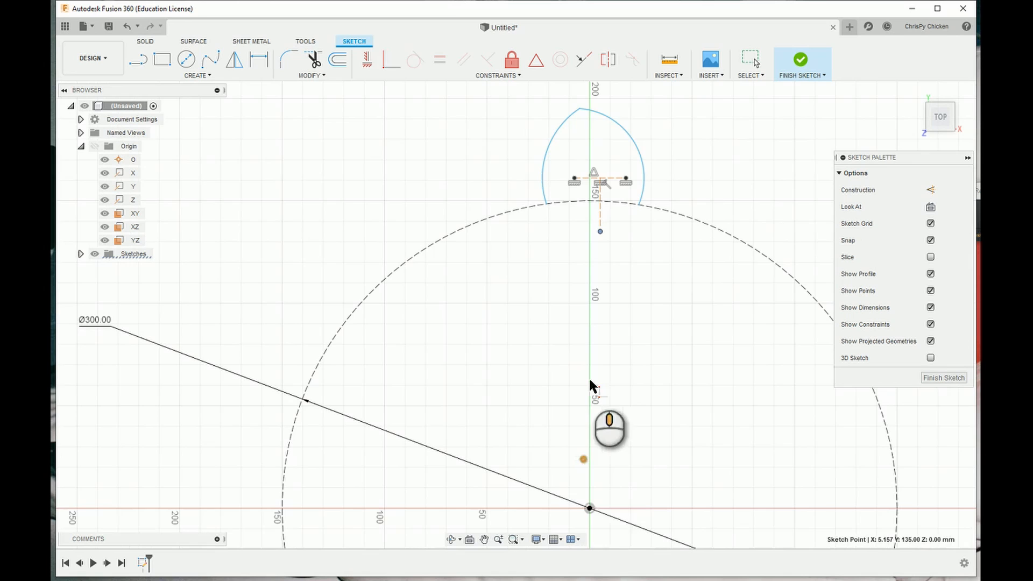
pyautogui.click(590, 508)
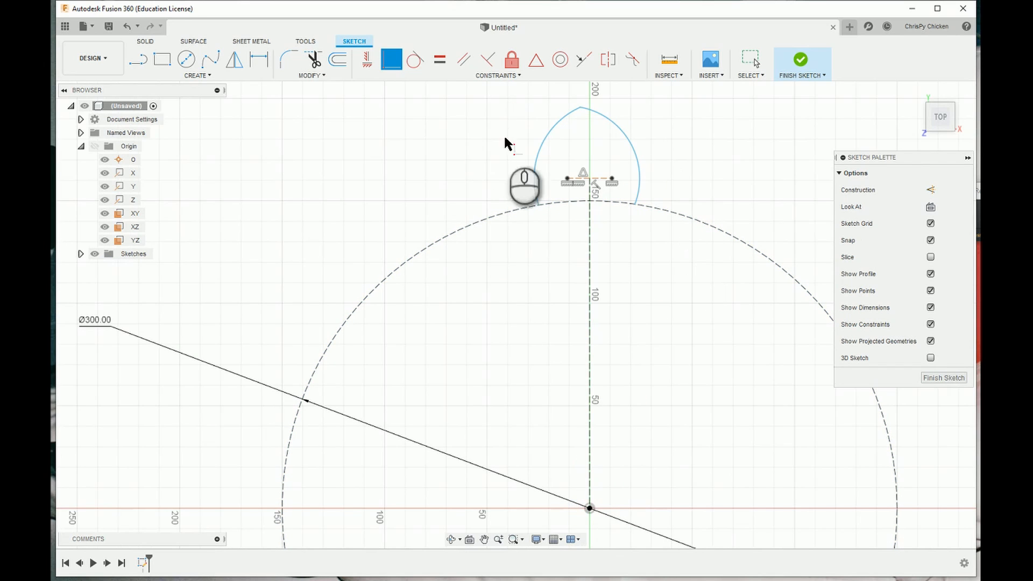
# - Dimension the horizontal construction line between the arc centres at 50 mm
pyautogui.click(258, 60)
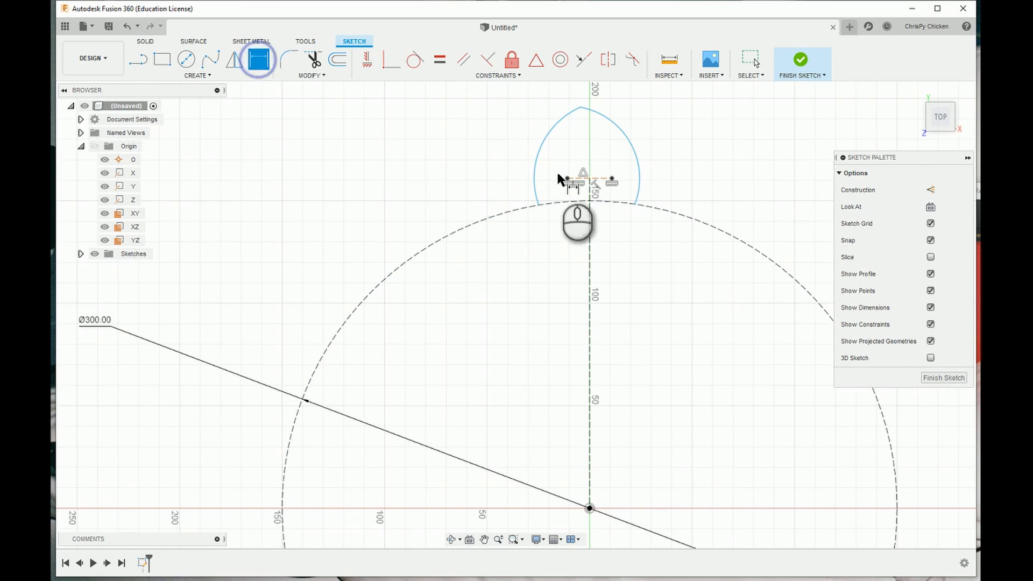
pyautogui.click(576, 177)
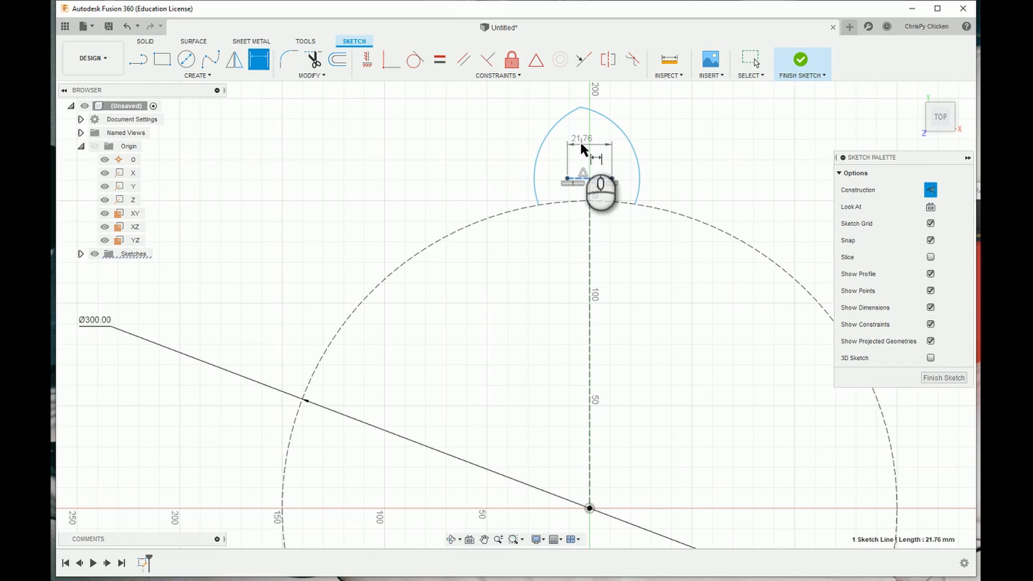
pyautogui.click(584, 147)
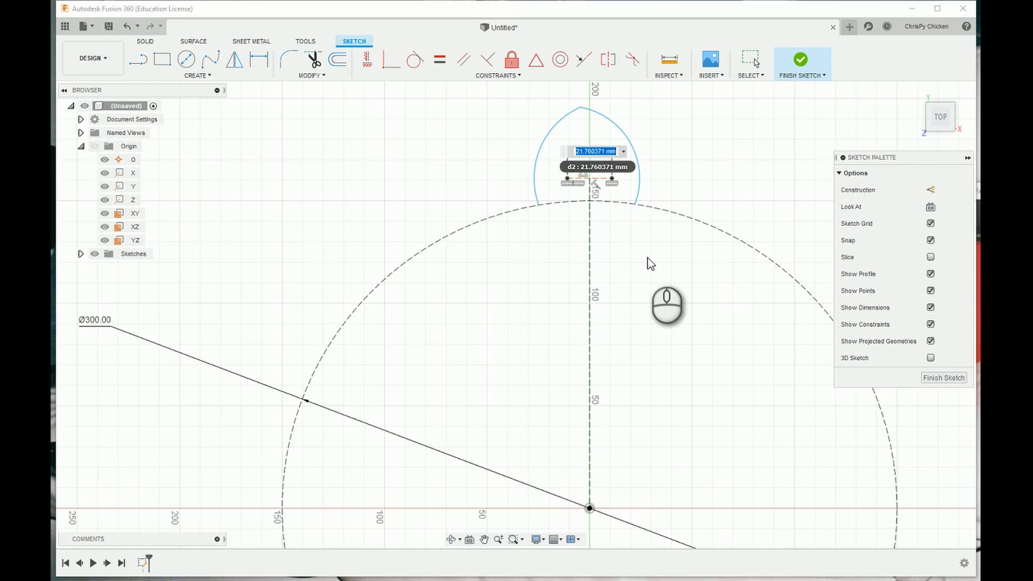
pyautogui.write('50')
pyautogui.press('Return')
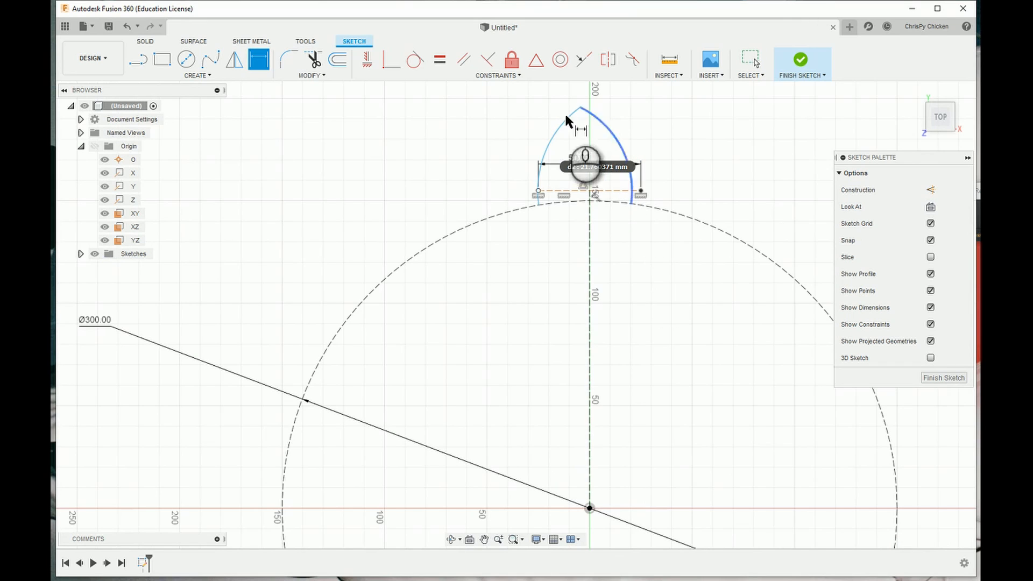
# - Dimension the left arc with a radius of 60 mm
pyautogui.click(557, 137)
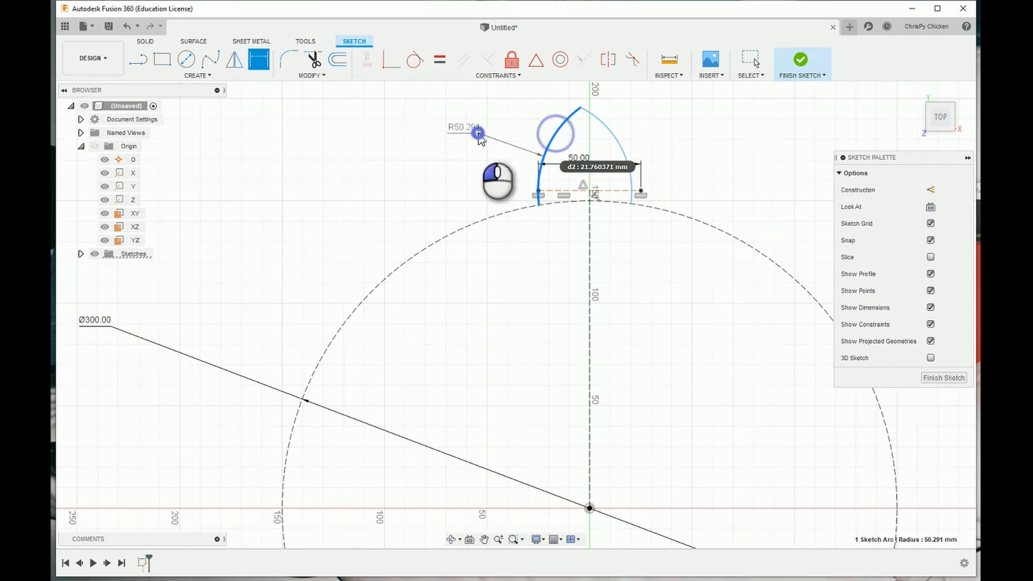
pyautogui.click(478, 136)
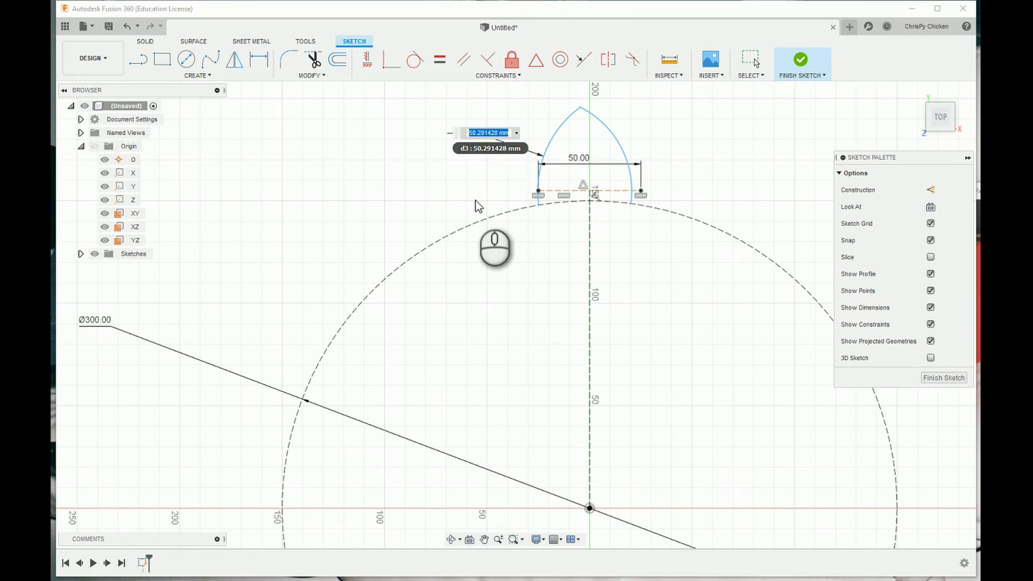
pyautogui.write('60')
pyautogui.press('Return')
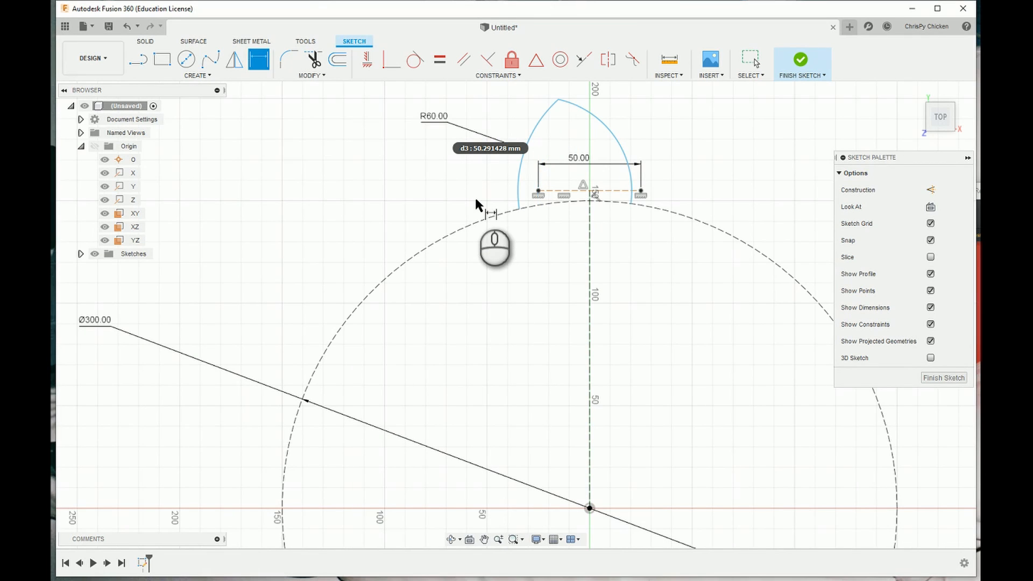
# - Dimension the right arc of the lobe with a radius of 60 mm
pyautogui.click(607, 132)
pyautogui.click(662, 139)
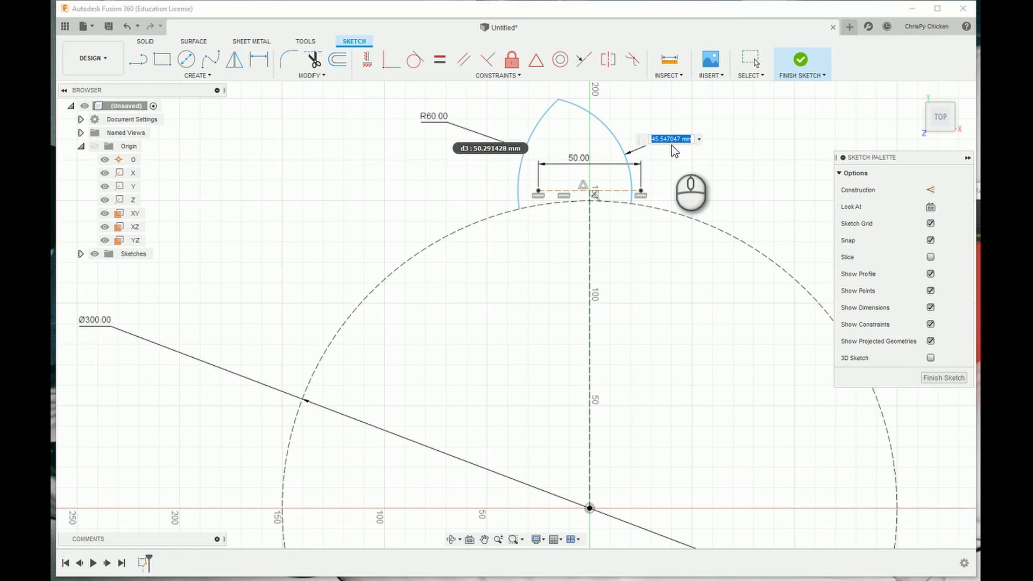
pyautogui.write('60')
pyautogui.press('Return')
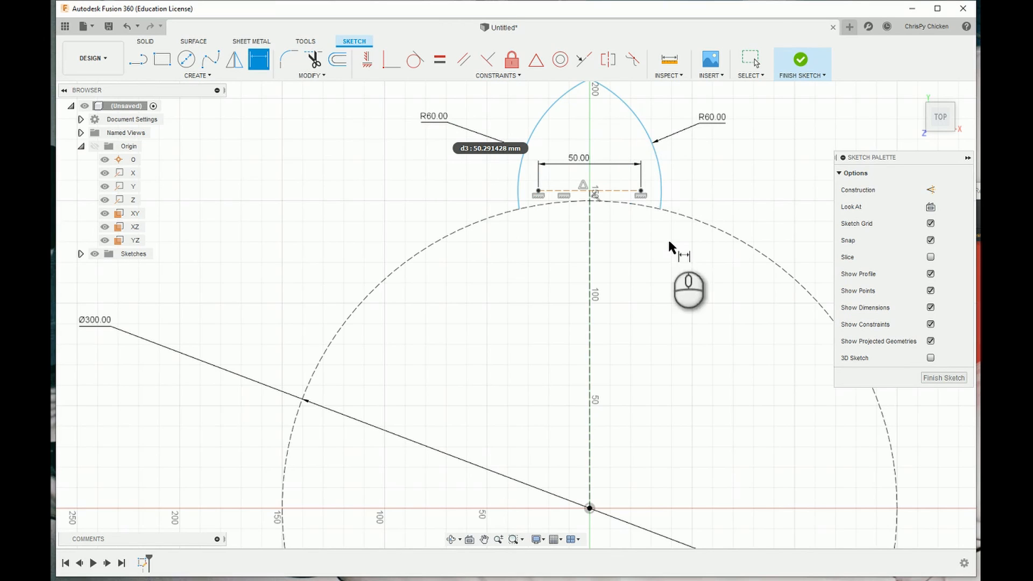
# - Try to constrain the lobe's apex vertically to the midpoint of the horizontal construction line
pyautogui.scroll(-2, 667, 237)
pyautogui.scroll(2, 654, 96)
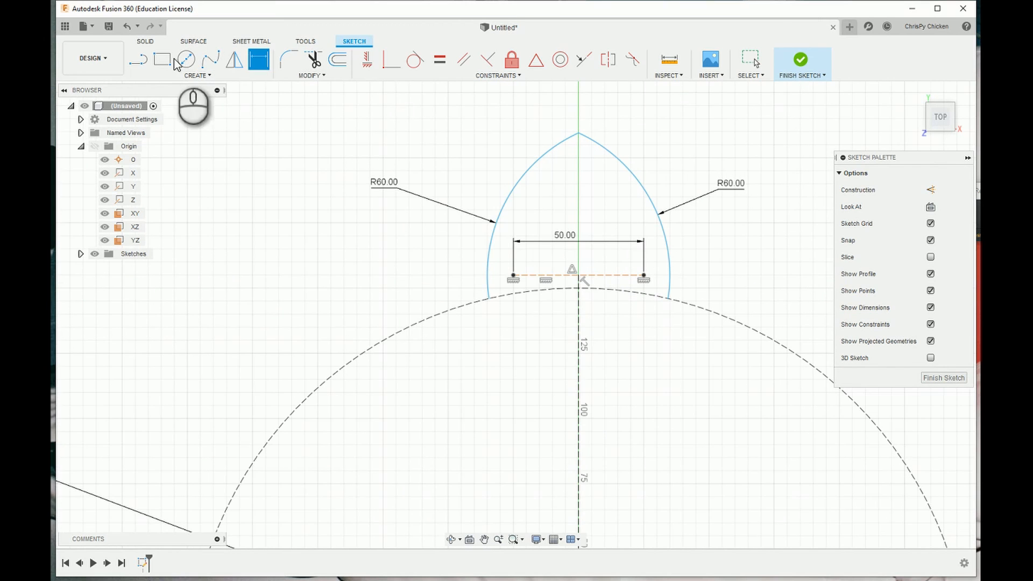
pyautogui.click(365, 62)
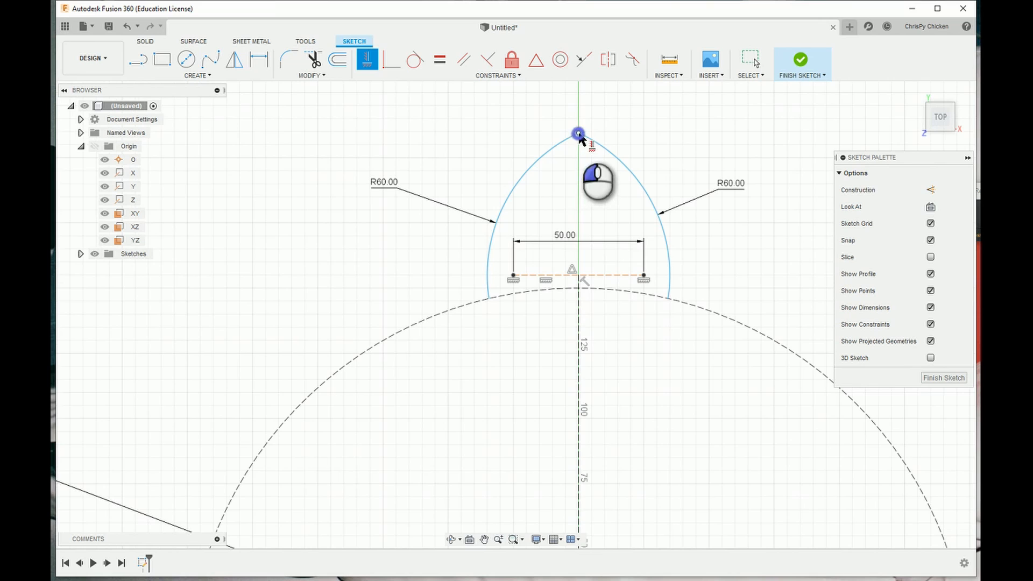
pyautogui.click(579, 133)
pyautogui.click(579, 276)
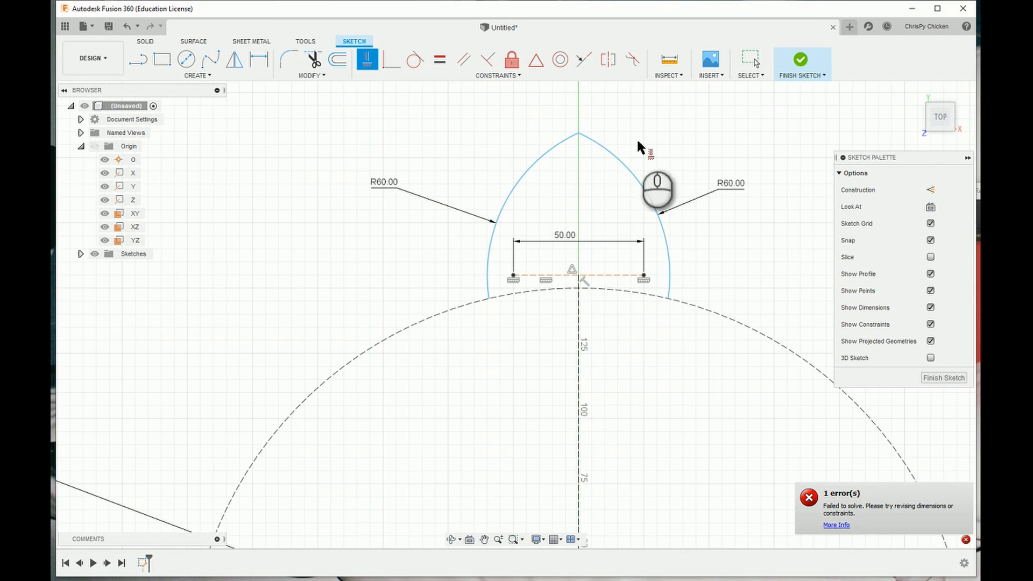
# - Try to dimension the vertical distance between the lobe's apex and the midpoint of the horizontal construction line
pyautogui.click(259, 59)
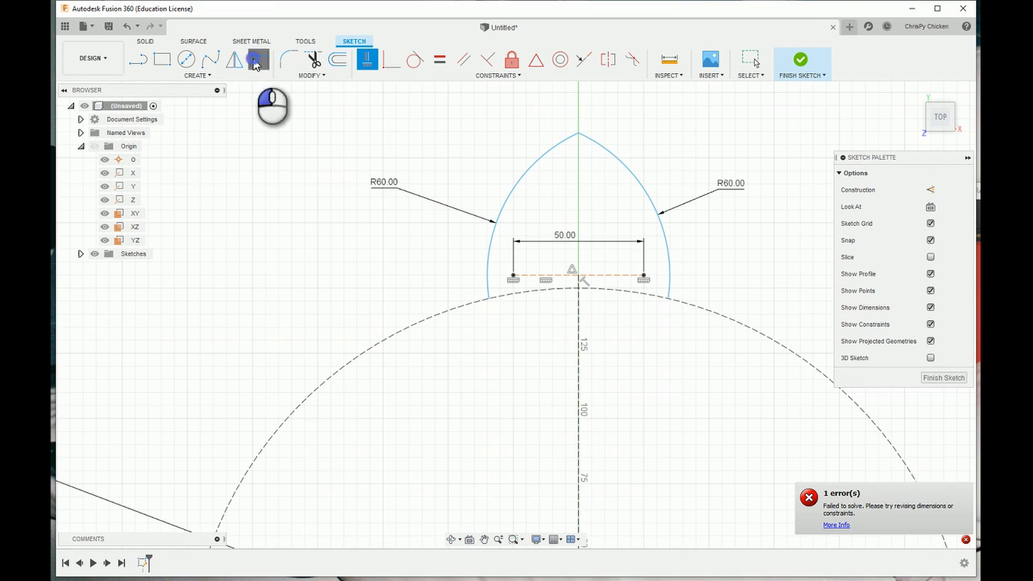
pyautogui.click(579, 133)
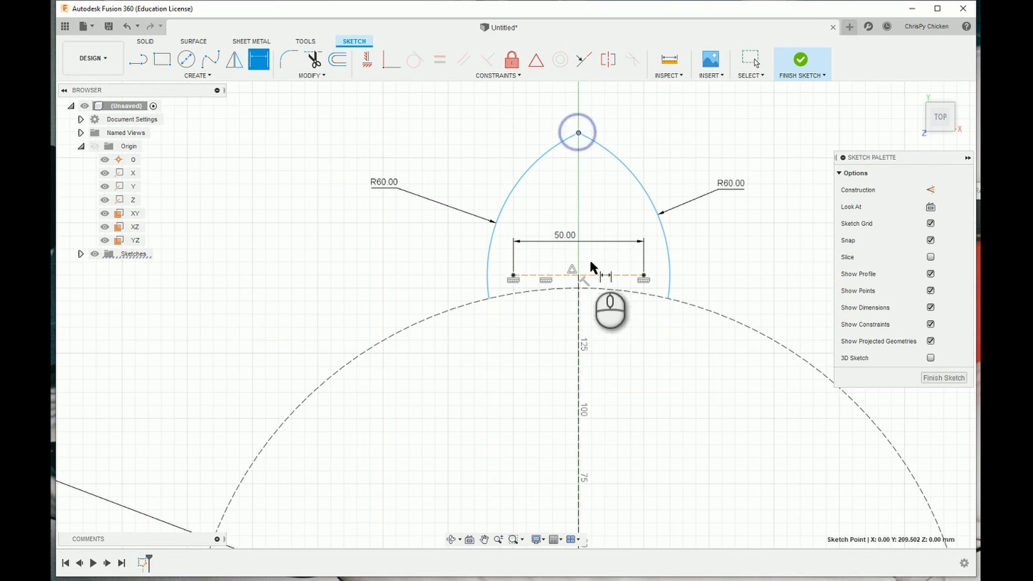
pyautogui.click(578, 275)
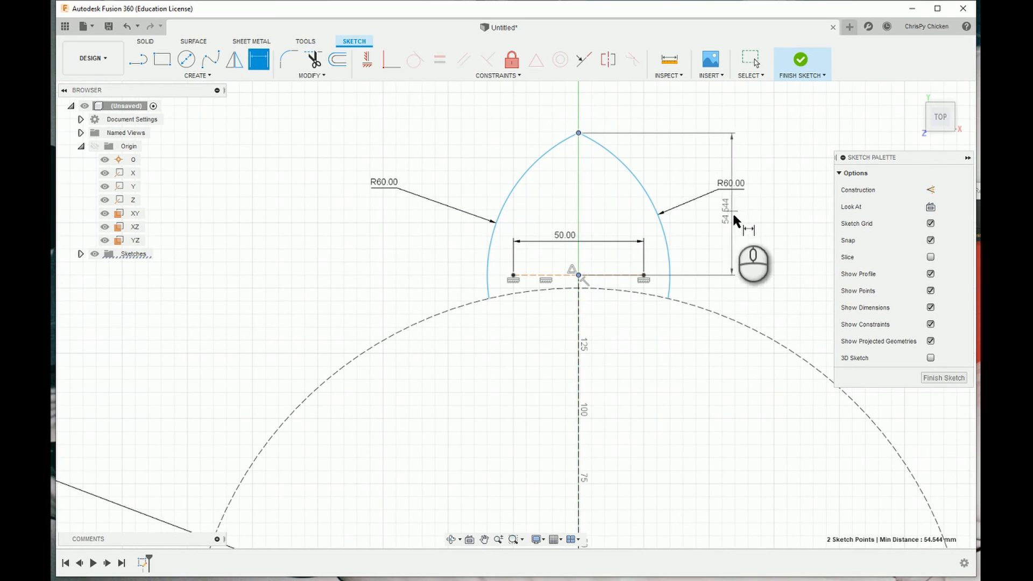
pyautogui.click(770, 209)
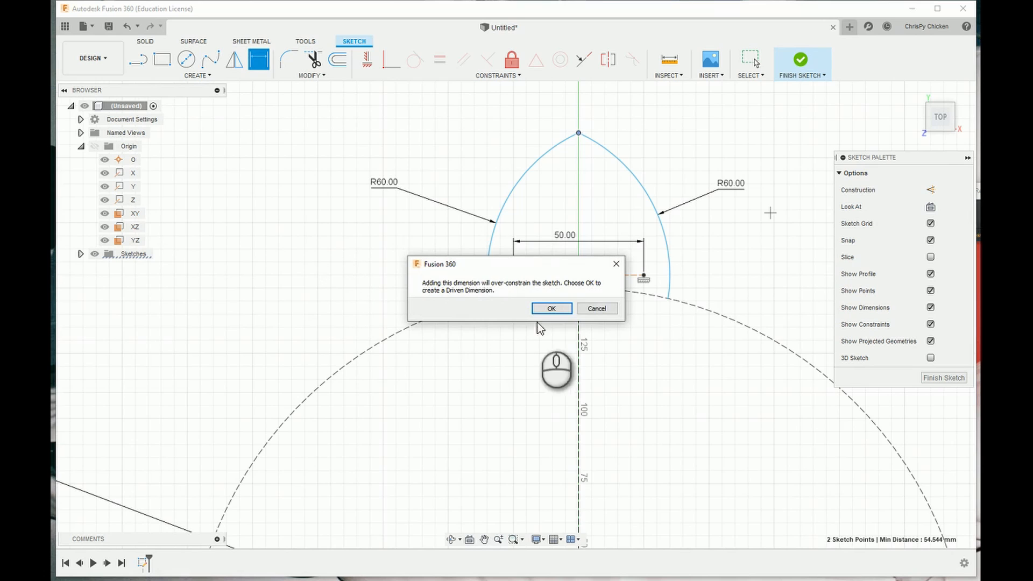
pyautogui.click(595, 307)
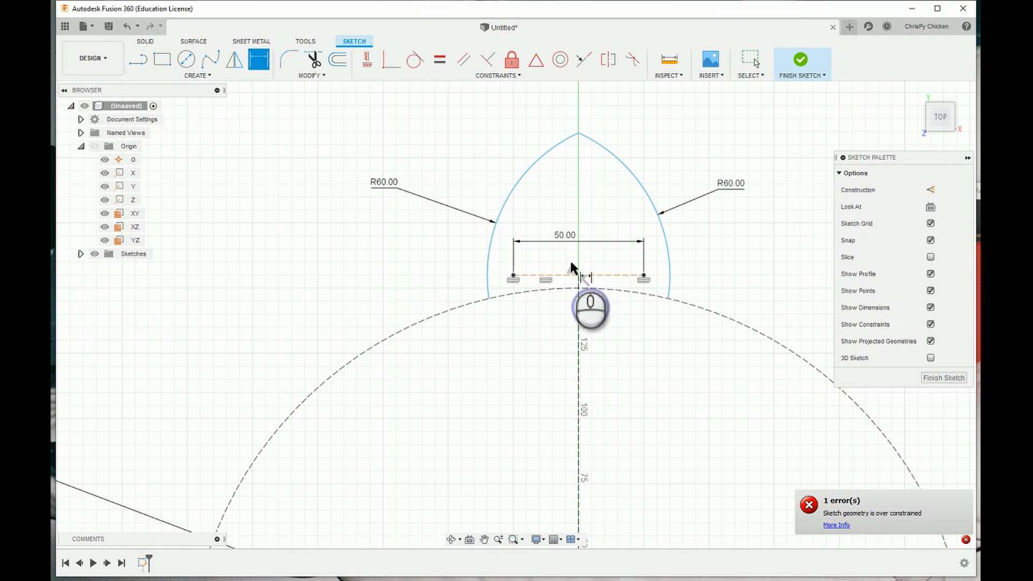
# - Dimension the vertical distance from the origin to the lobe's apex at 200 mm
pyautogui.click(578, 133)
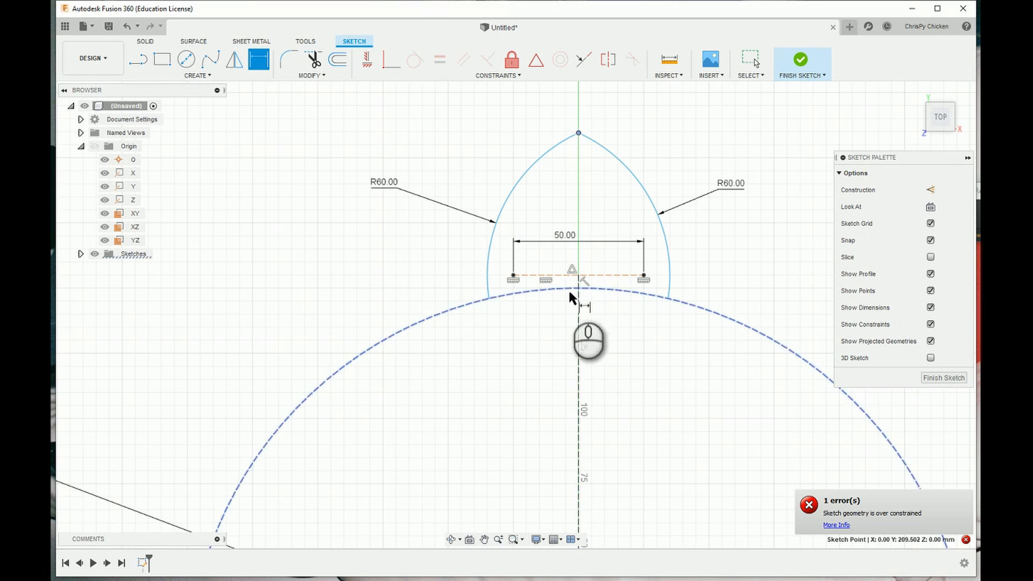
pyautogui.scroll(-3, 563, 302)
pyautogui.scroll(-2, 570, 428)
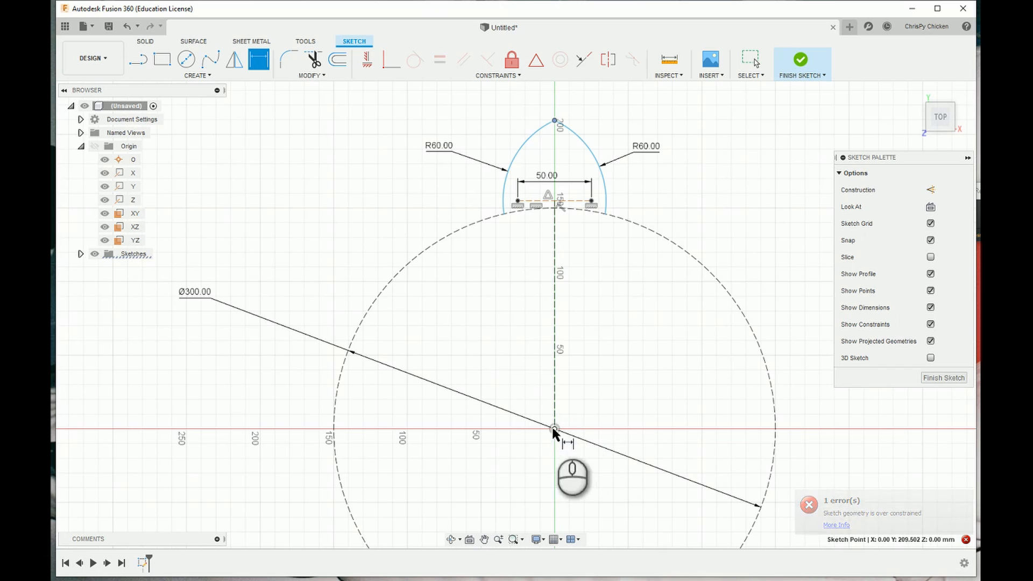
pyautogui.click(555, 429)
pyautogui.click(733, 209)
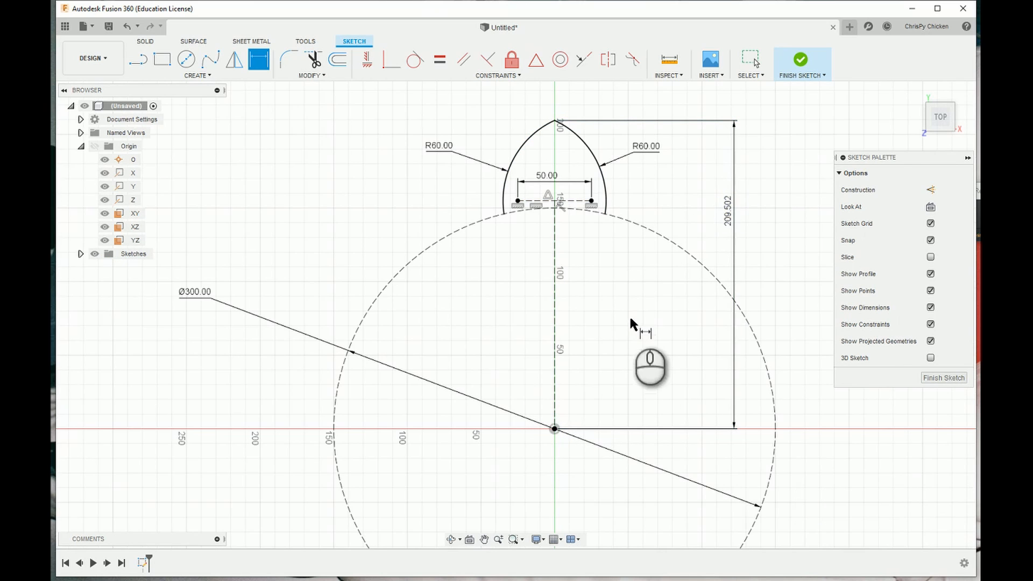
pyautogui.click(750, 59)
pyautogui.doubleClick(727, 210)
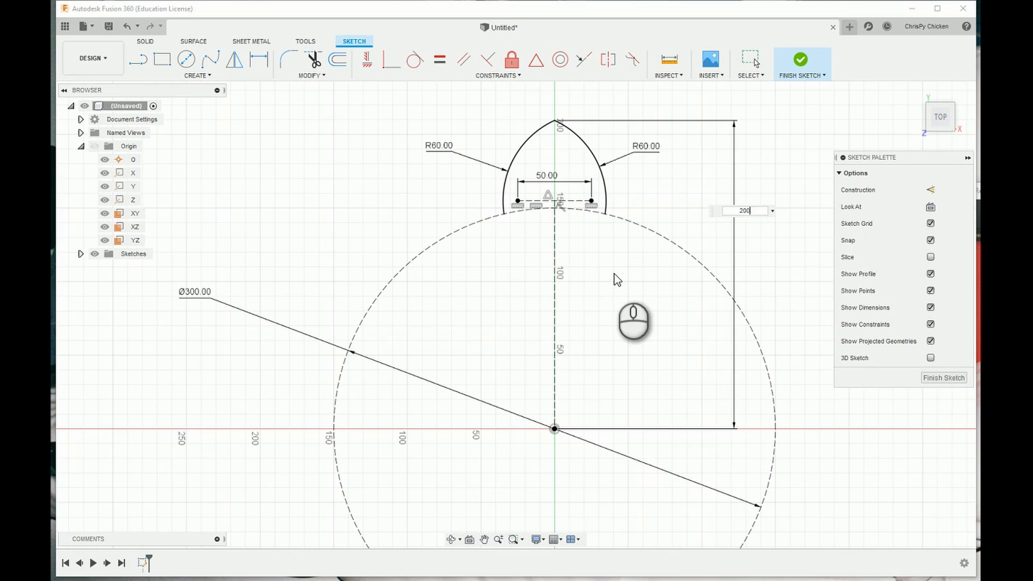
pyautogui.press('Return')
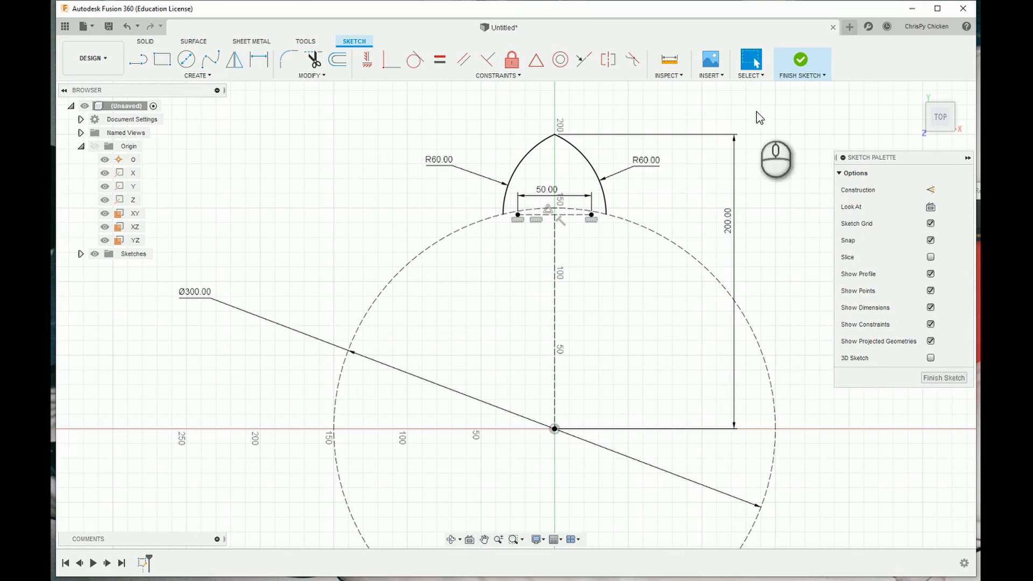
# - Draw a short center point arc along the construction circle, centred on the origin and starting at the right arc's lower endpoint
pyautogui.scroll(3, 628, 216)
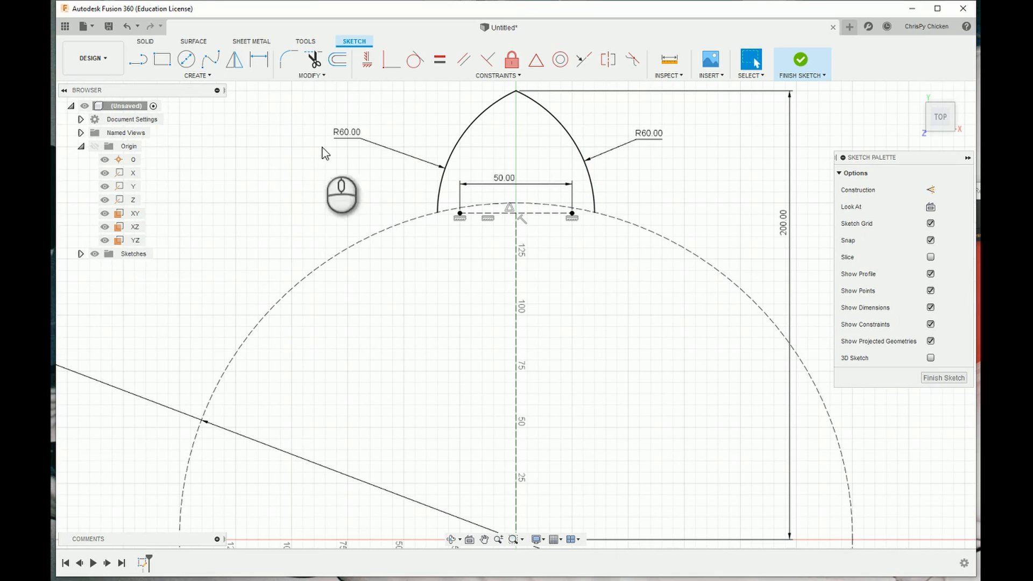
pyautogui.click(203, 77)
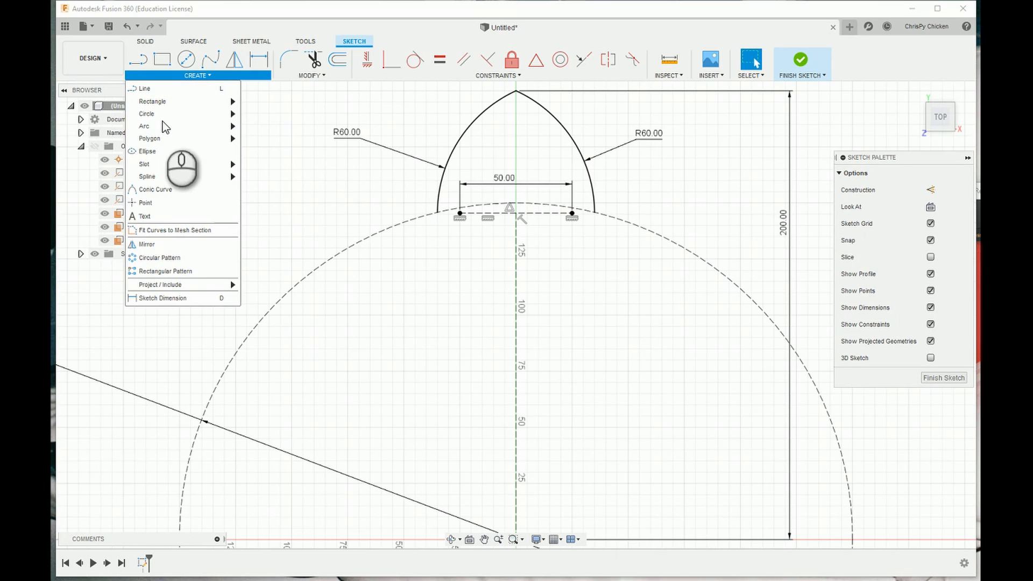
pyautogui.moveTo(162, 131)
pyautogui.click(258, 140)
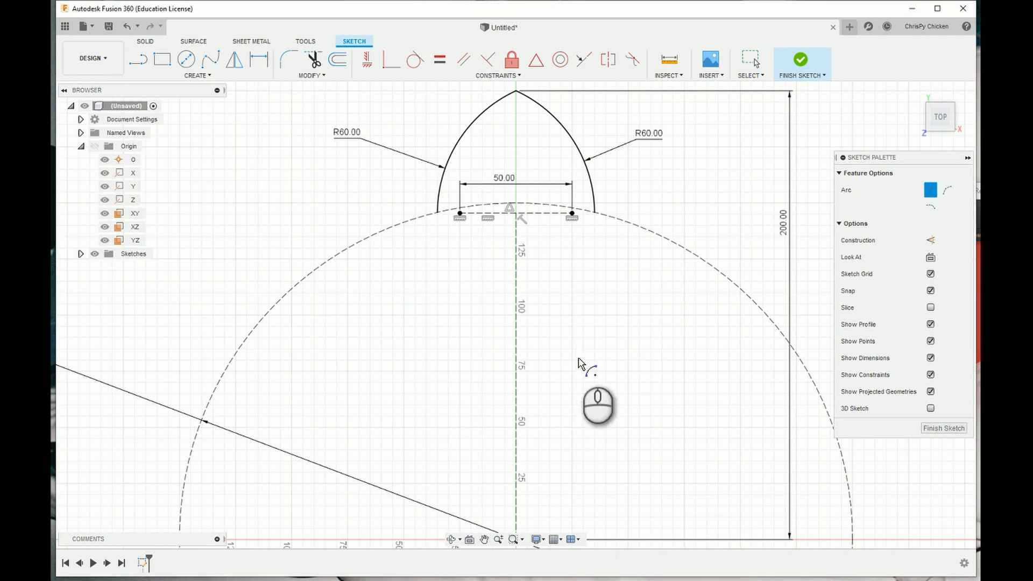
pyautogui.moveTo(599, 342); pyautogui.dragTo(574, 237, button='middle')
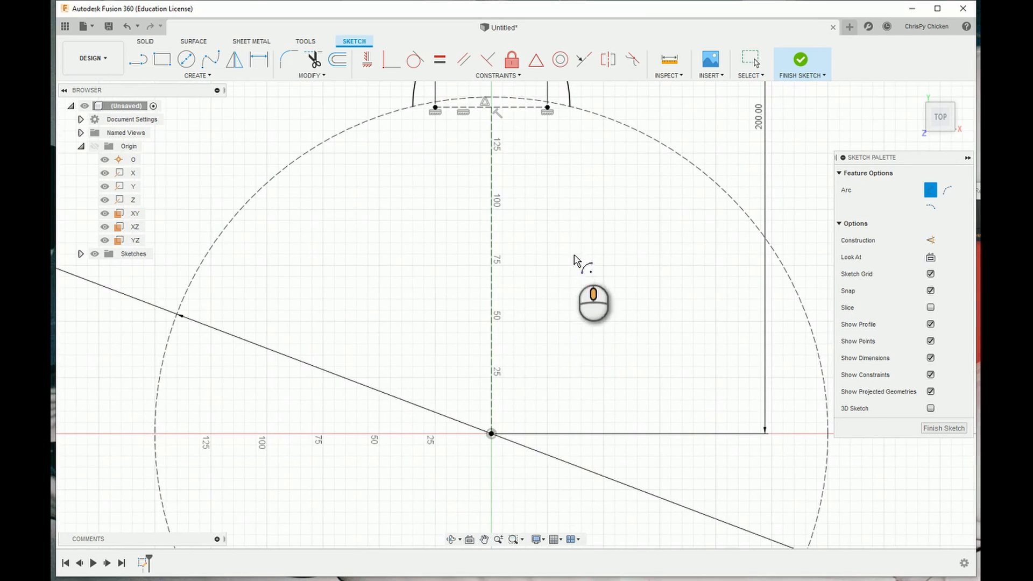
pyautogui.click(491, 434)
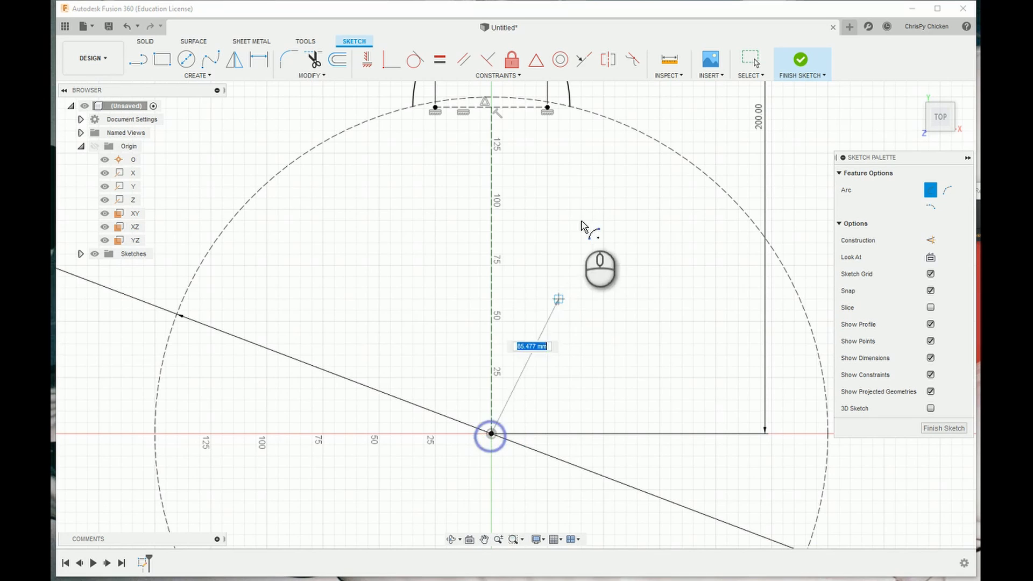
pyautogui.click(570, 104)
pyautogui.click(600, 115)
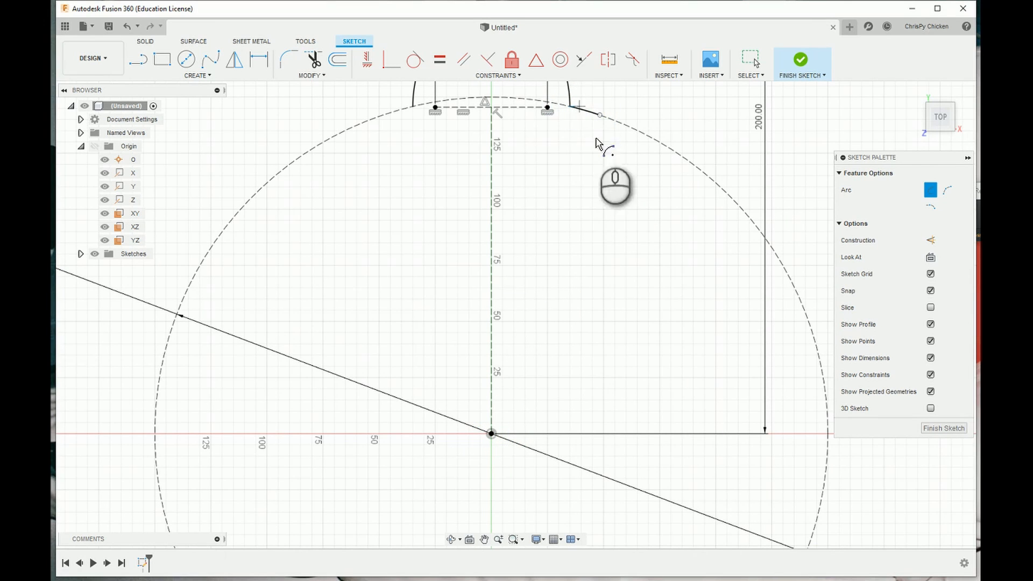
pyautogui.scroll(-3, 605, 295)
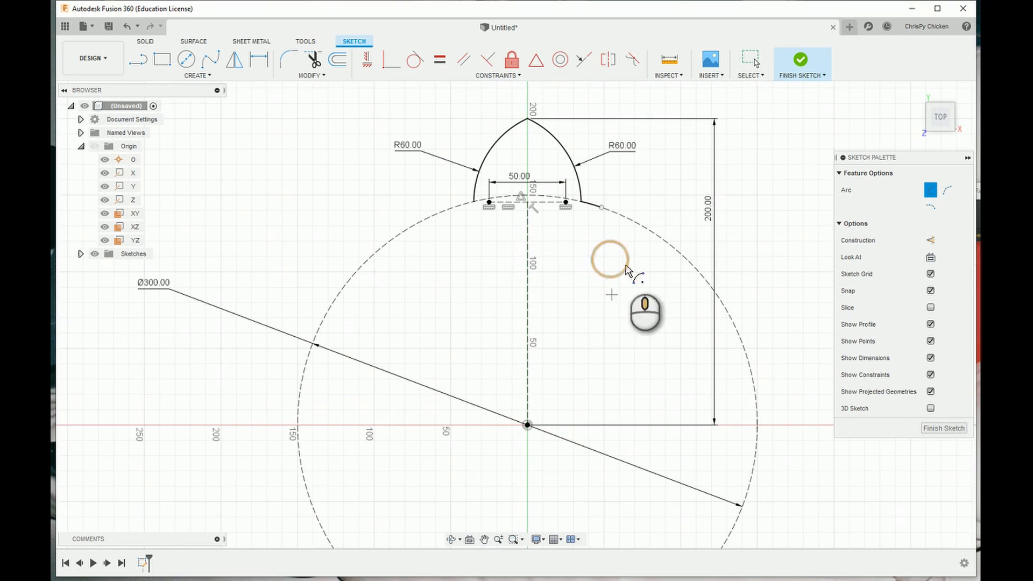
pyautogui.click(742, 64)
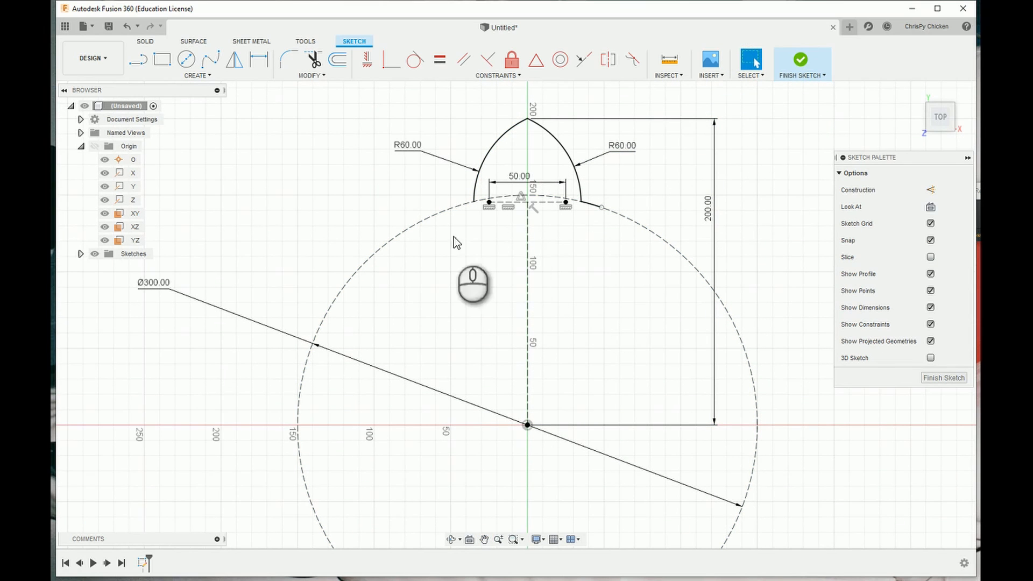
# - Create a full circular pattern of the two lobe arcs and the short connecting arc around the origin with 10 instances
pyautogui.click(197, 76)
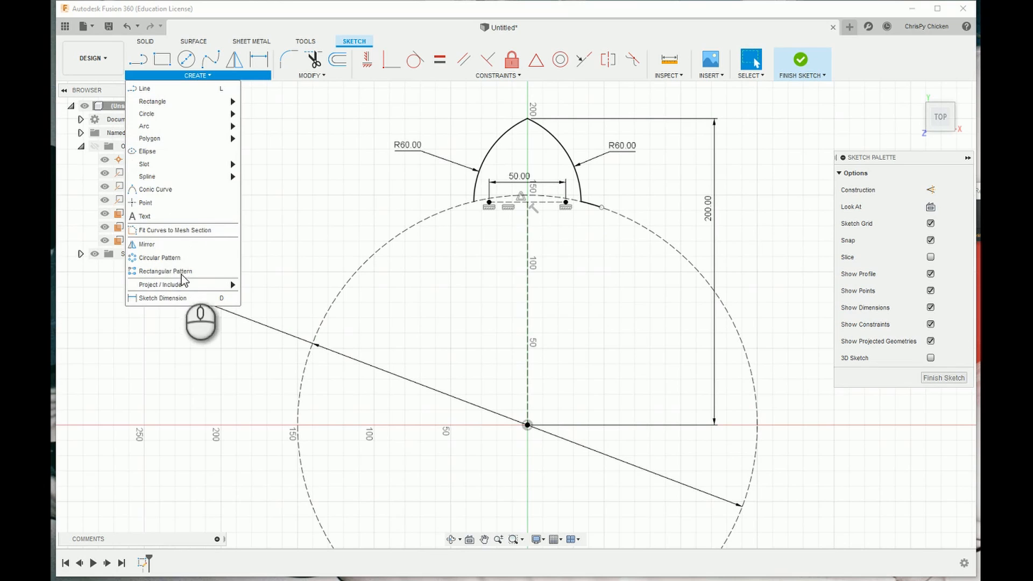
pyautogui.click(162, 257)
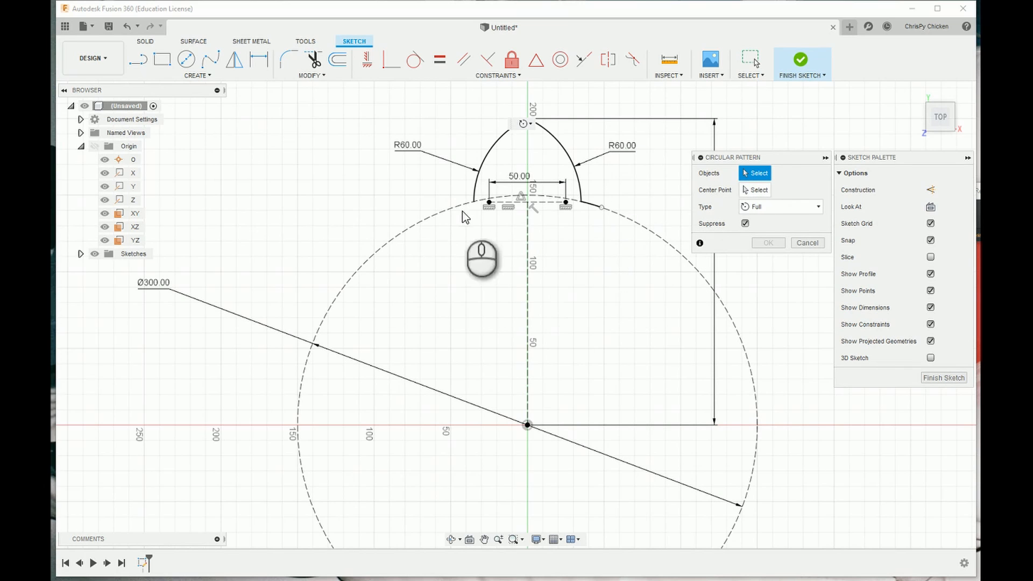
pyautogui.click(490, 151)
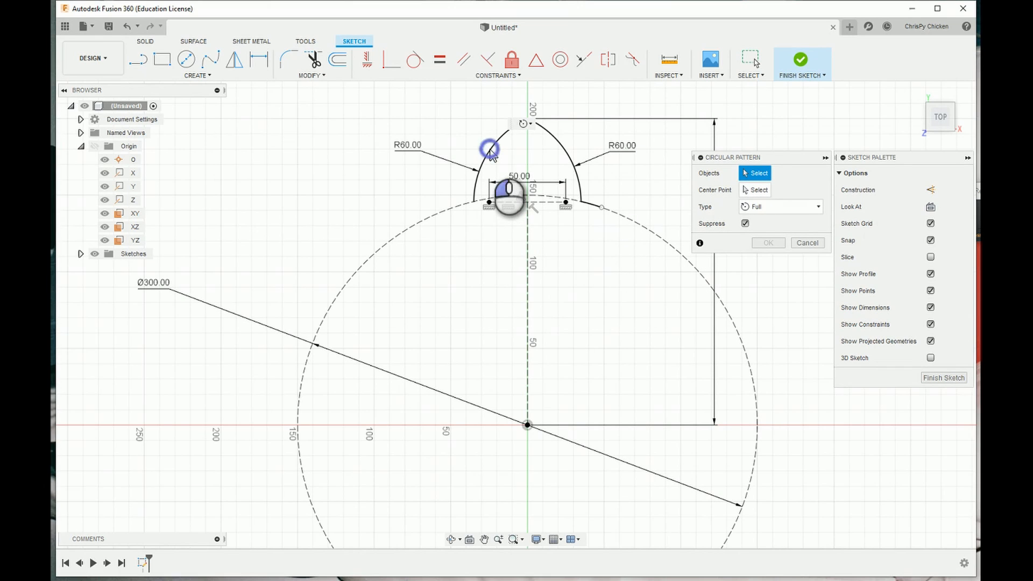
pyautogui.click(560, 144)
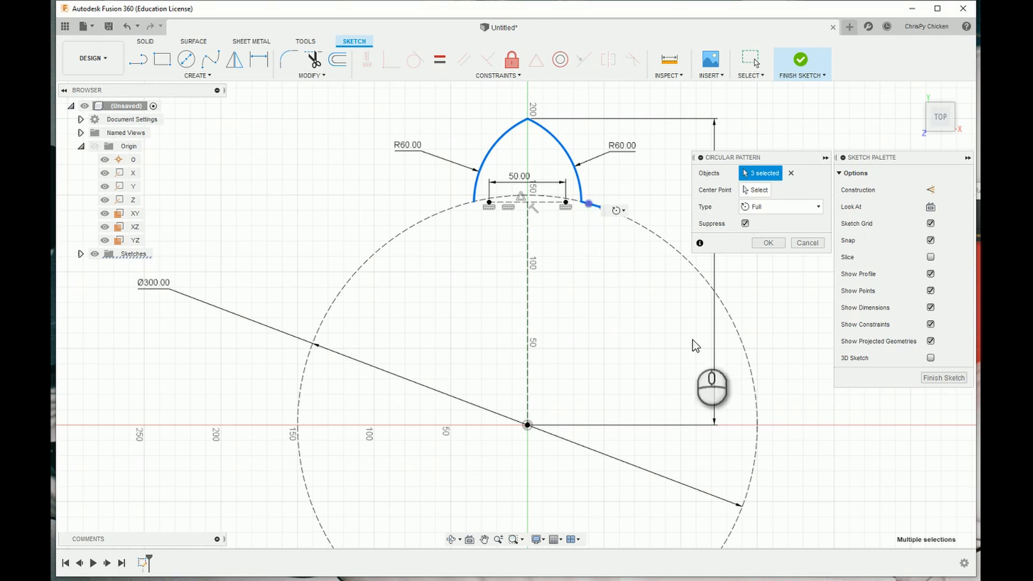
pyautogui.click(759, 191)
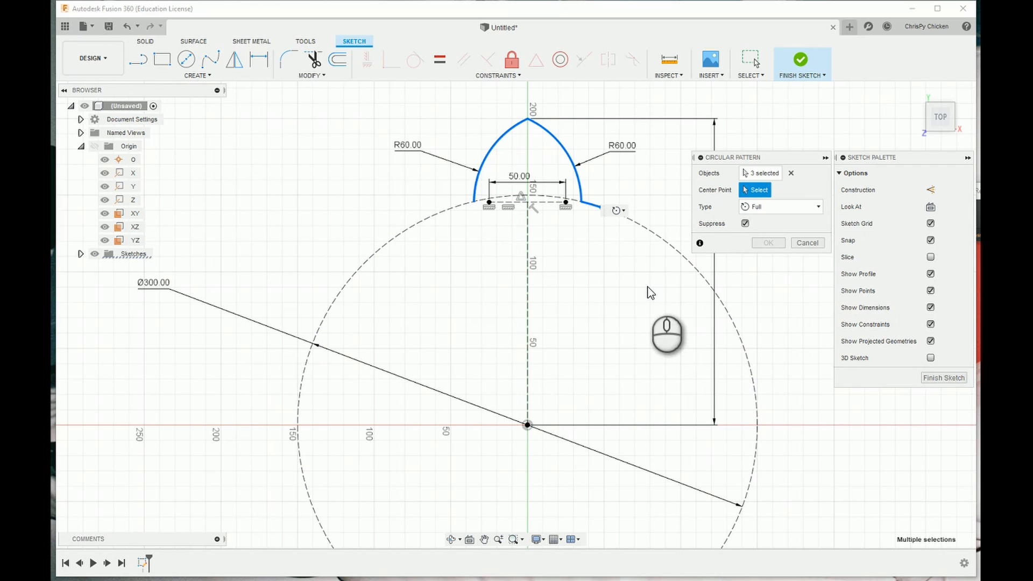
pyautogui.click(527, 425)
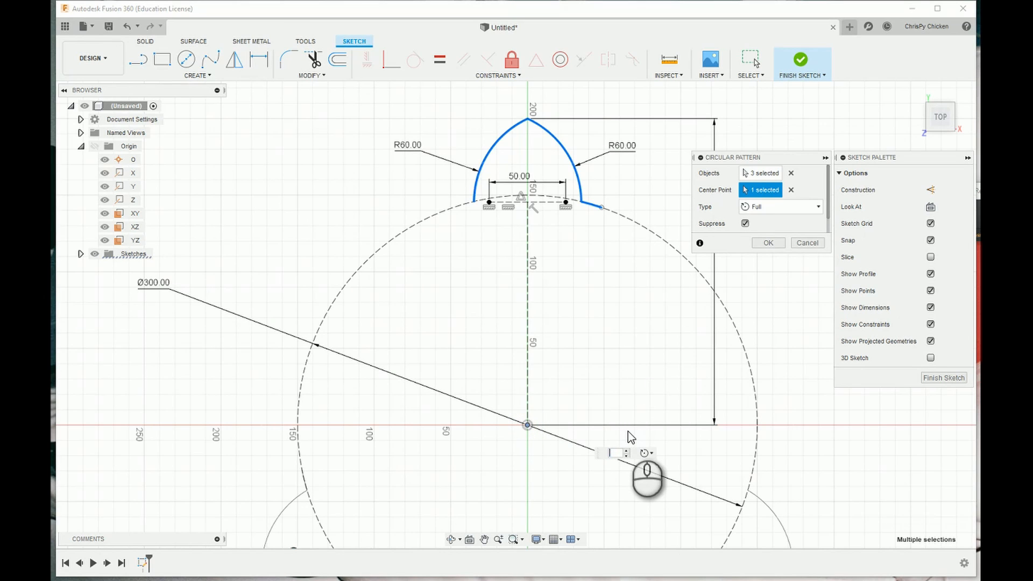
pyautogui.write('9')
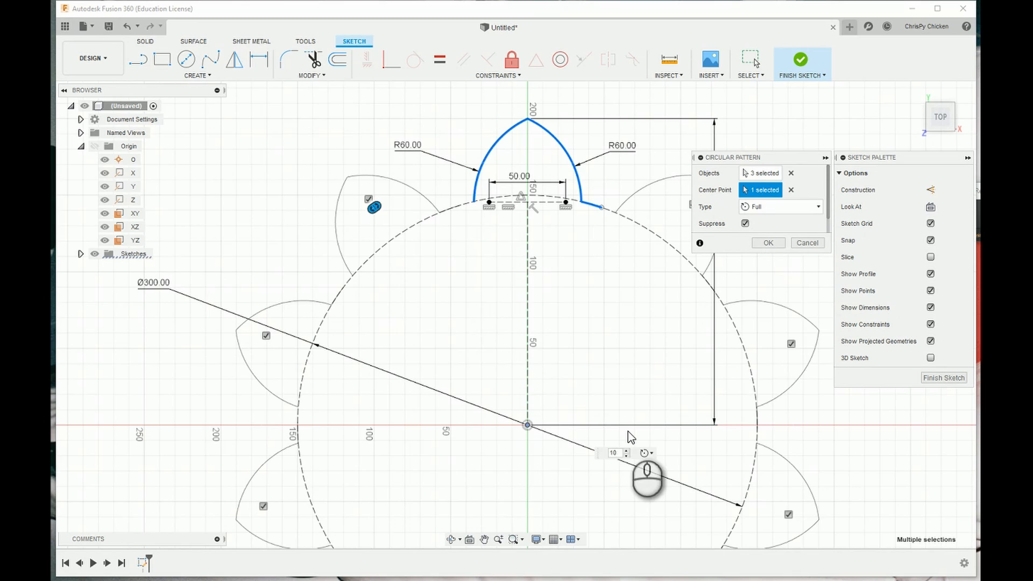
pyautogui.click(769, 243)
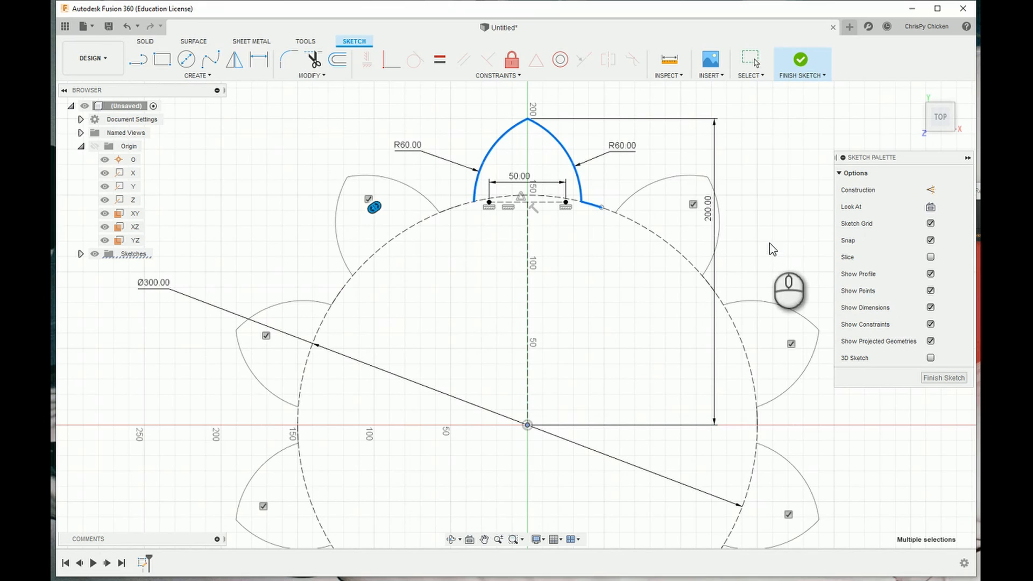
# - Make the short connecting arc's free end coincident with the start point of the neighbouring lobe, and finish the sketch
pyautogui.click(391, 59)
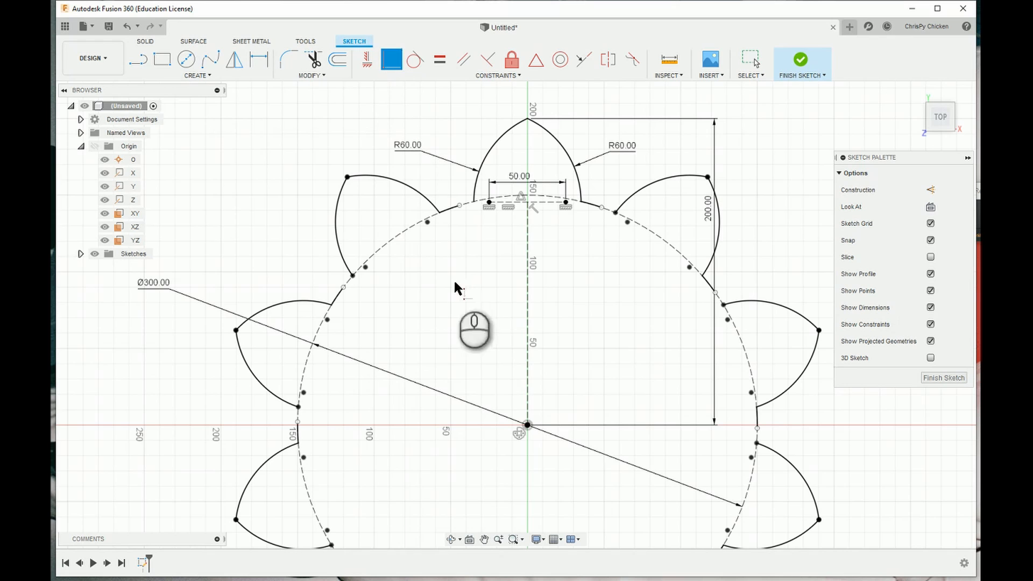
pyautogui.click(601, 208)
pyautogui.click(615, 214)
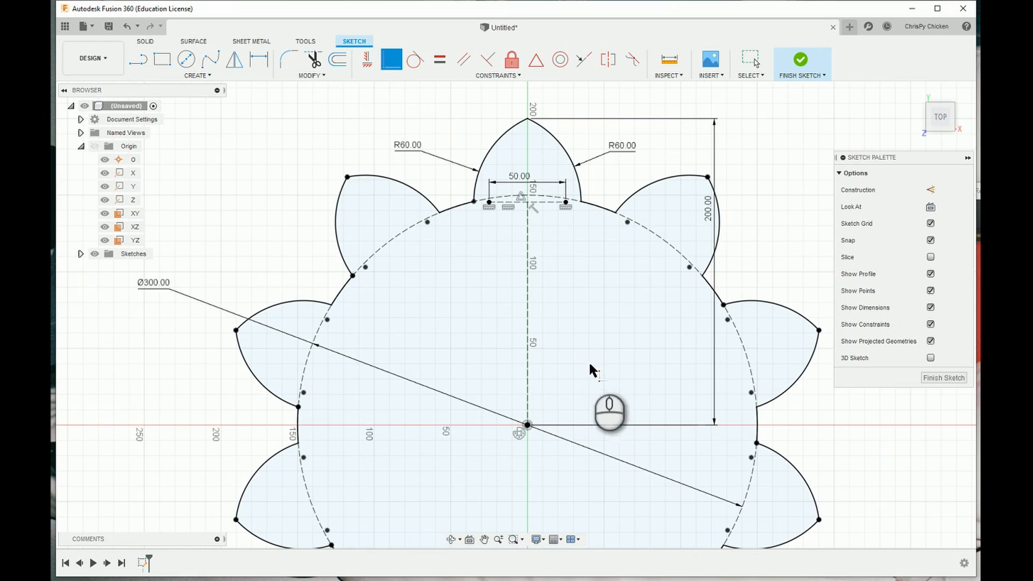
pyautogui.moveTo(592, 364); pyautogui.dragTo(597, 287, button='middle')
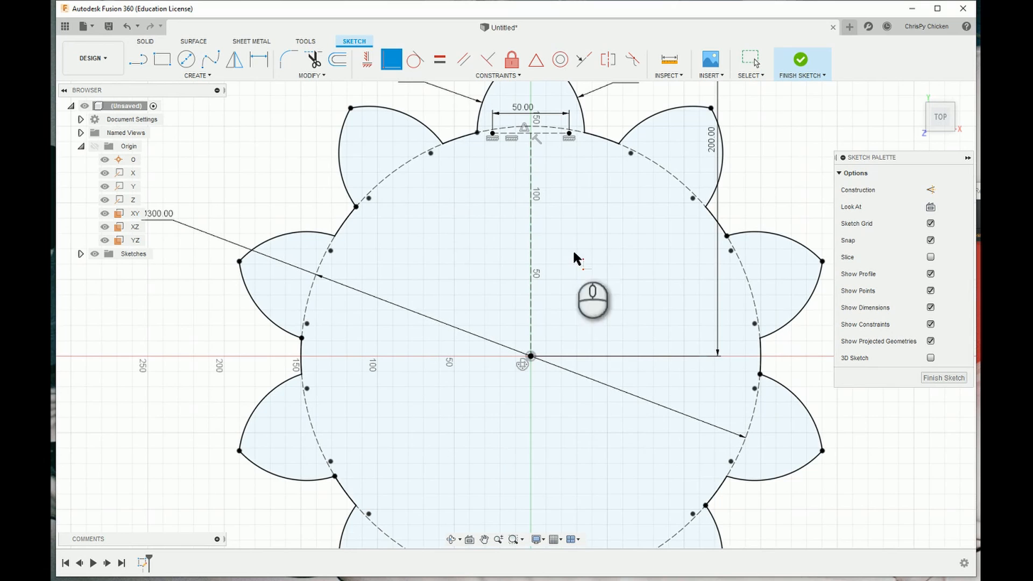
pyautogui.click(800, 59)
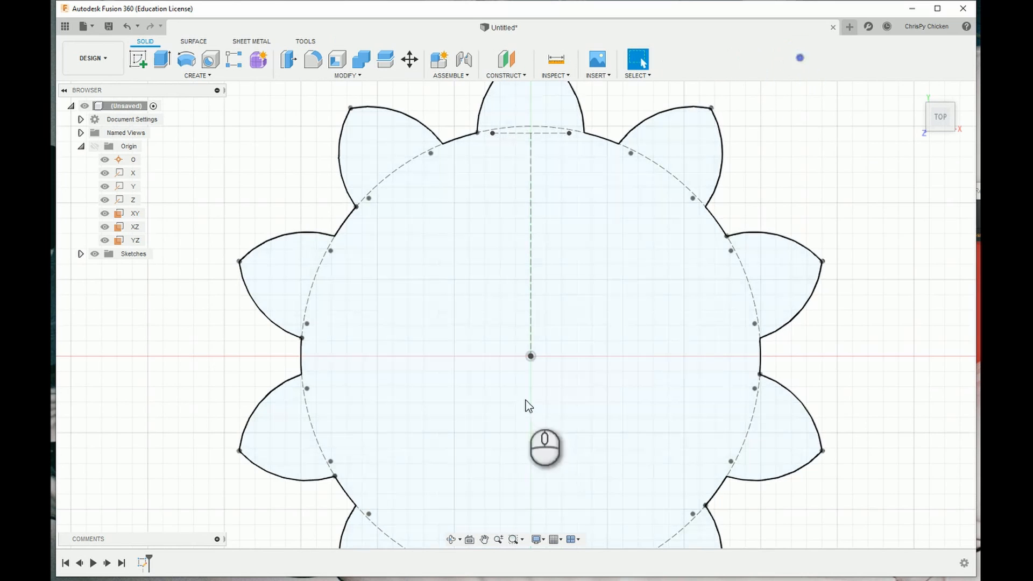
# - Create a construction plane offset 300 mm upward from the XY plane
pyautogui.moveTo(599, 400); pyautogui.dragTo(597, 331, button='middle')
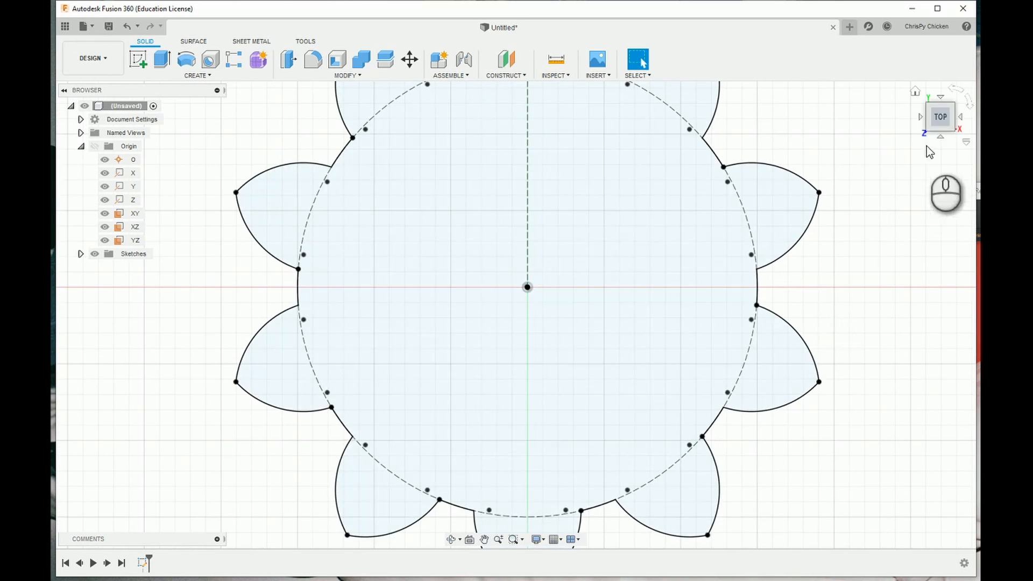
pyautogui.moveTo(942, 125)
pyautogui.mouseDown()
pyautogui.moveTo(937, 166)
pyautogui.moveTo(954, 71)
pyautogui.moveTo(927, 181)
pyautogui.moveTo(926, 62)
pyautogui.moveTo(929, 70)
pyautogui.moveTo(902, 58)
pyautogui.moveTo(939, 128)
pyautogui.mouseUp()
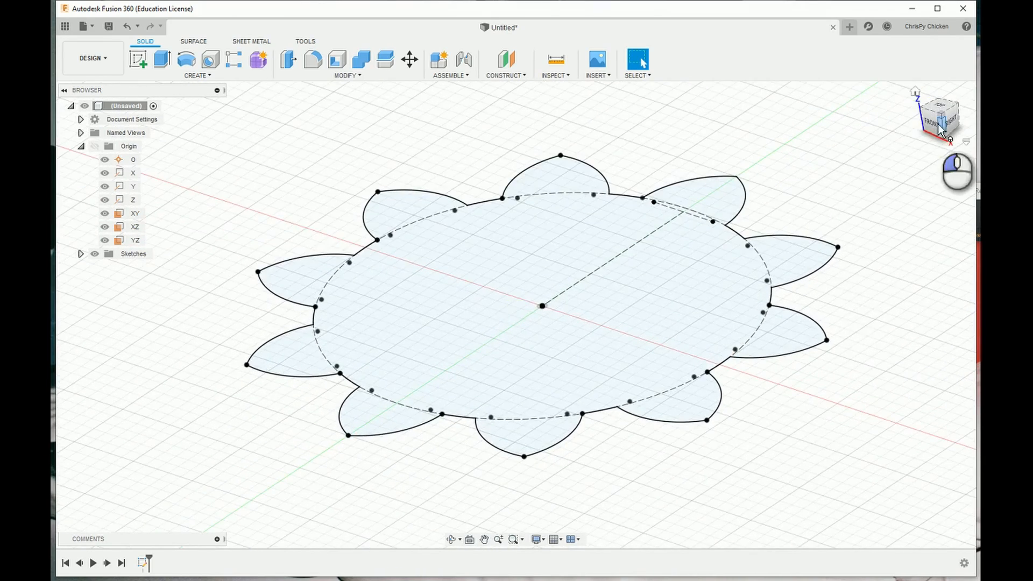
pyautogui.scroll(-6, 787, 406)
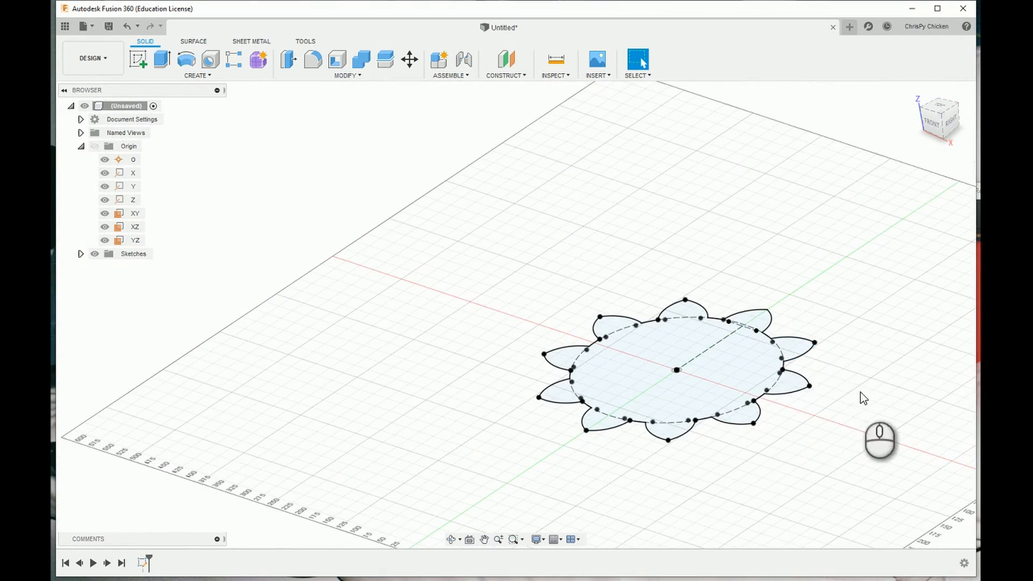
pyautogui.moveTo(860, 393)
pyautogui.mouseDown(button='middle')
pyautogui.moveTo(810, 380)
pyautogui.moveTo(780, 351)
pyautogui.mouseUp(button='middle')
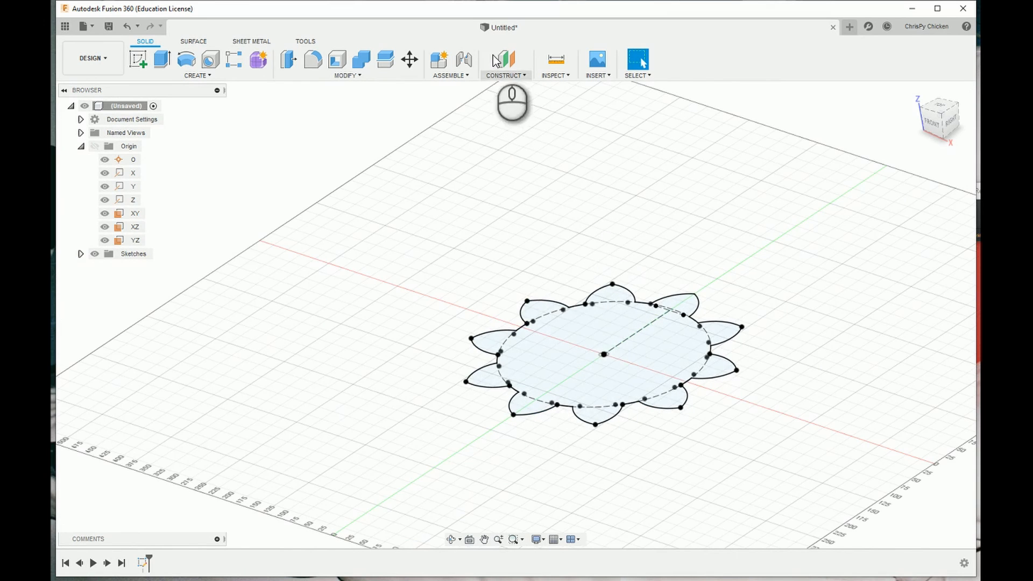
pyautogui.click(503, 76)
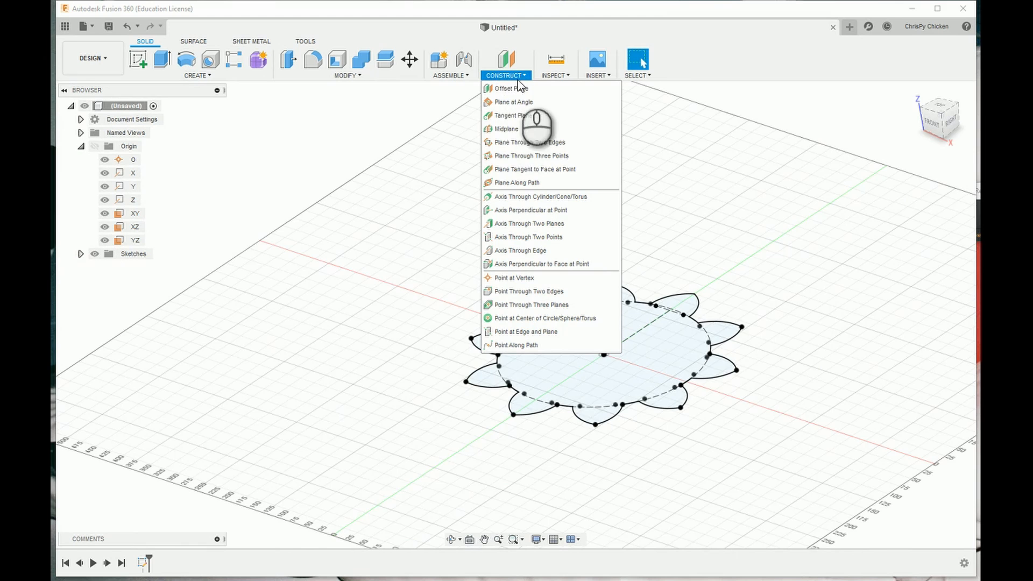
pyautogui.click(517, 89)
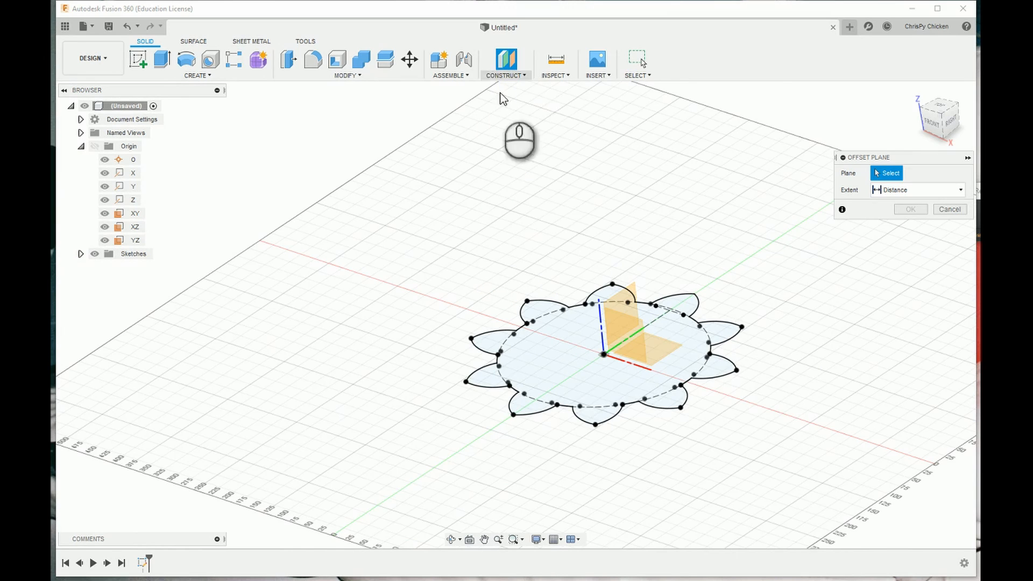
pyautogui.click(135, 213)
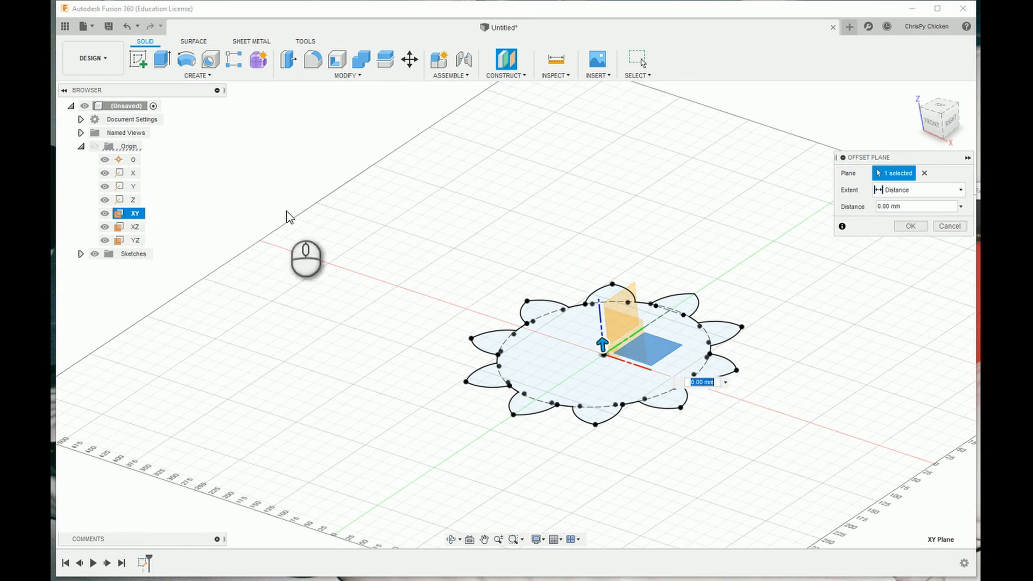
pyautogui.click(880, 207)
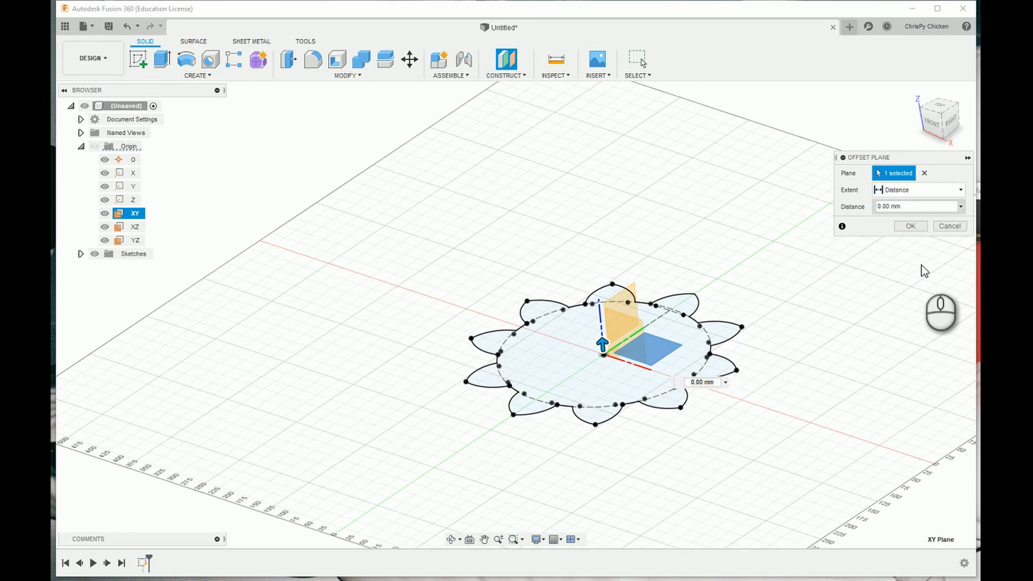
pyautogui.press('Return')
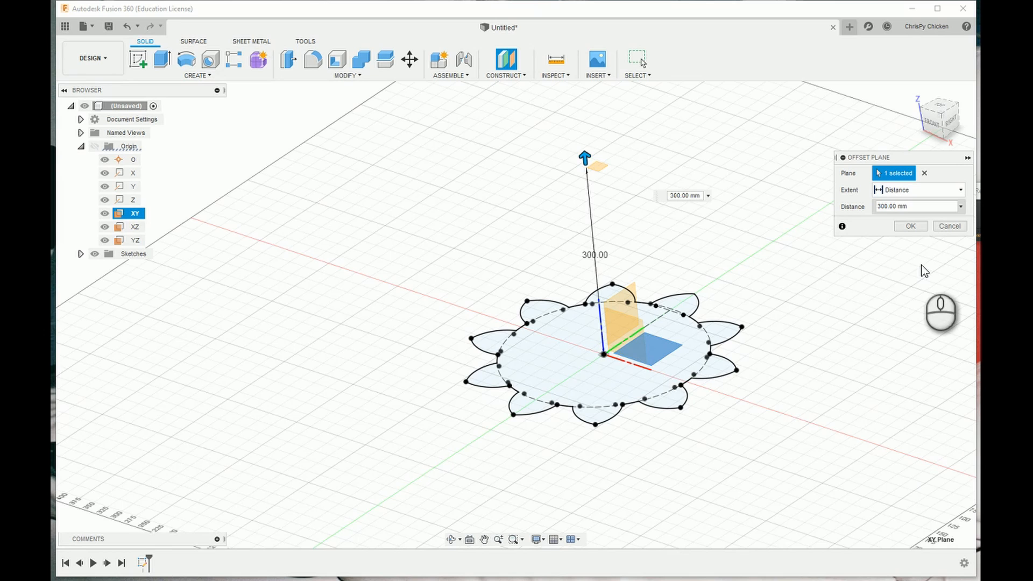
pyautogui.click(910, 227)
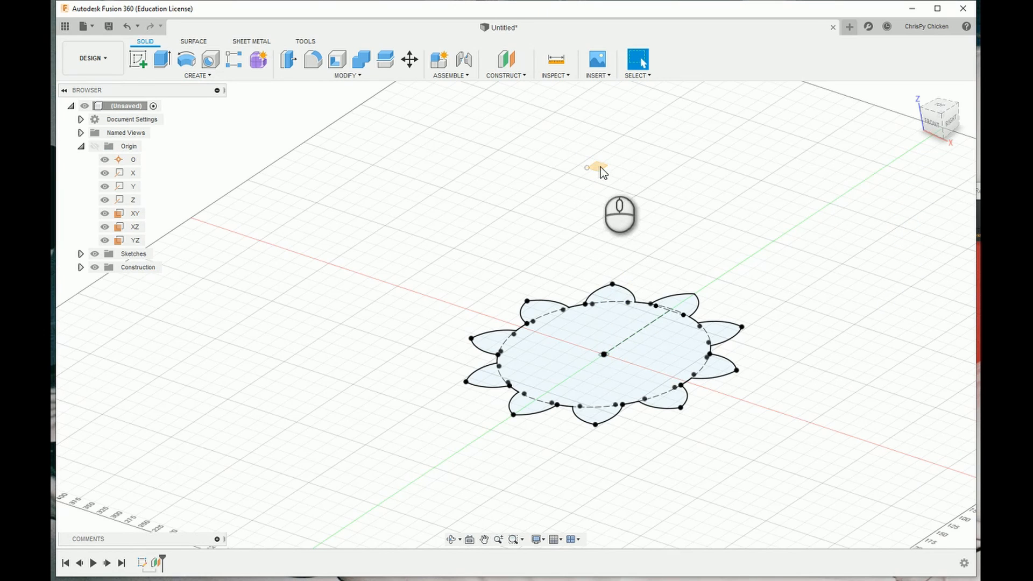
# - Start a sketch on the offset plane and draw a center diameter circle off to the upper left of the lobed profile
pyautogui.scroll(5, 603, 171)
pyautogui.rightClick(572, 177)
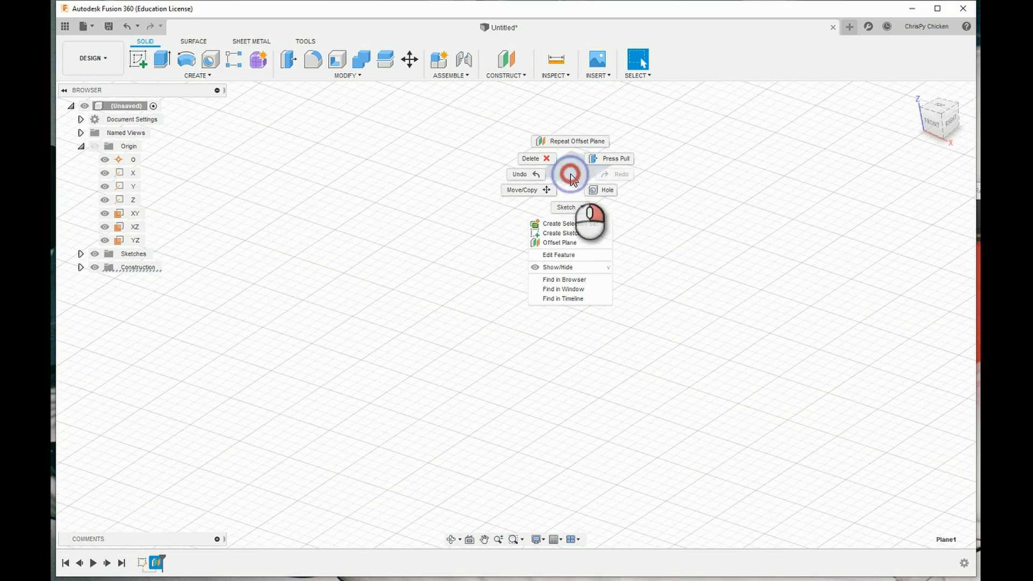
pyautogui.click(559, 233)
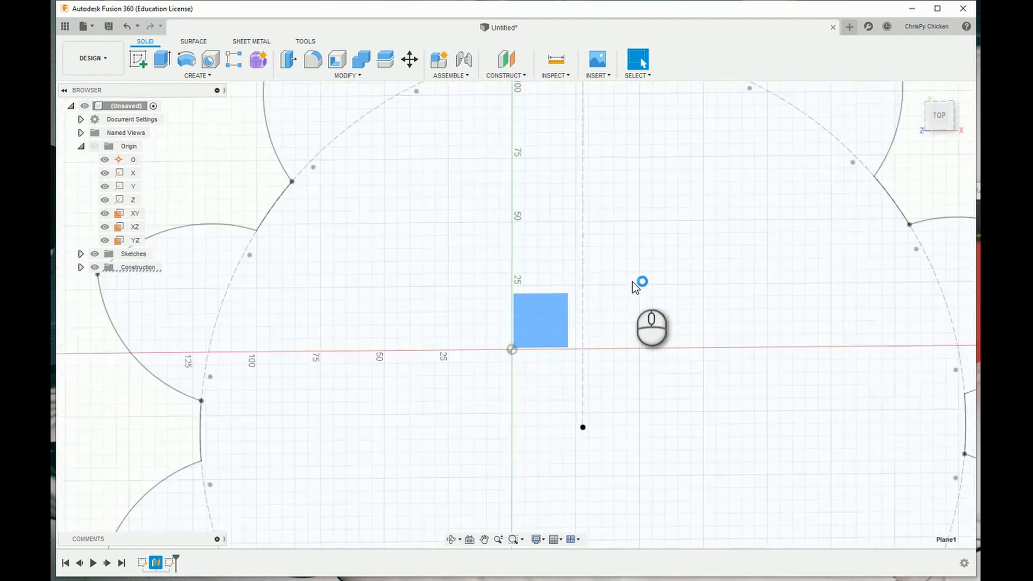
pyautogui.scroll(-5, 670, 295)
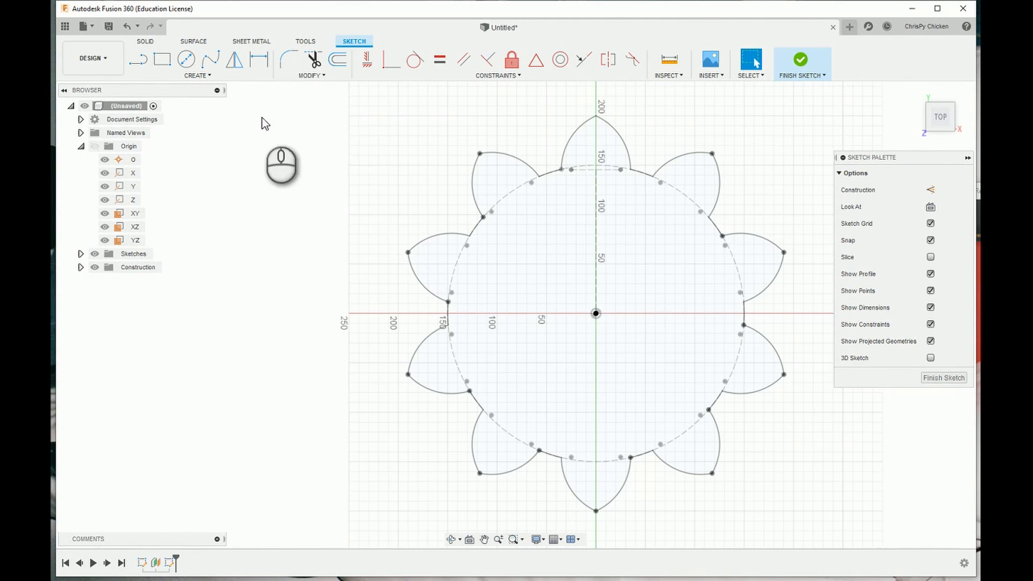
pyautogui.click(188, 62)
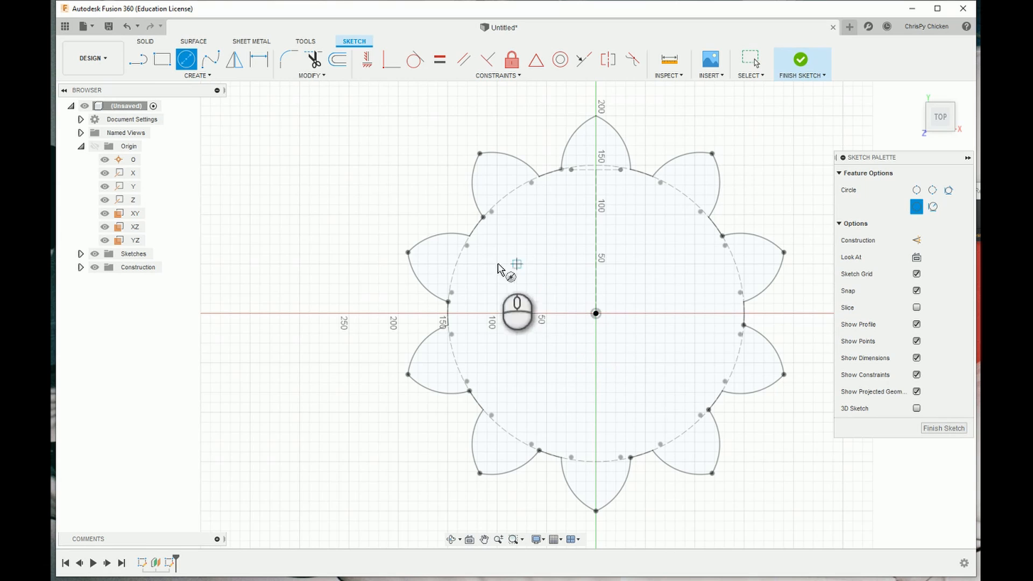
pyautogui.scroll(-2, 635, 358)
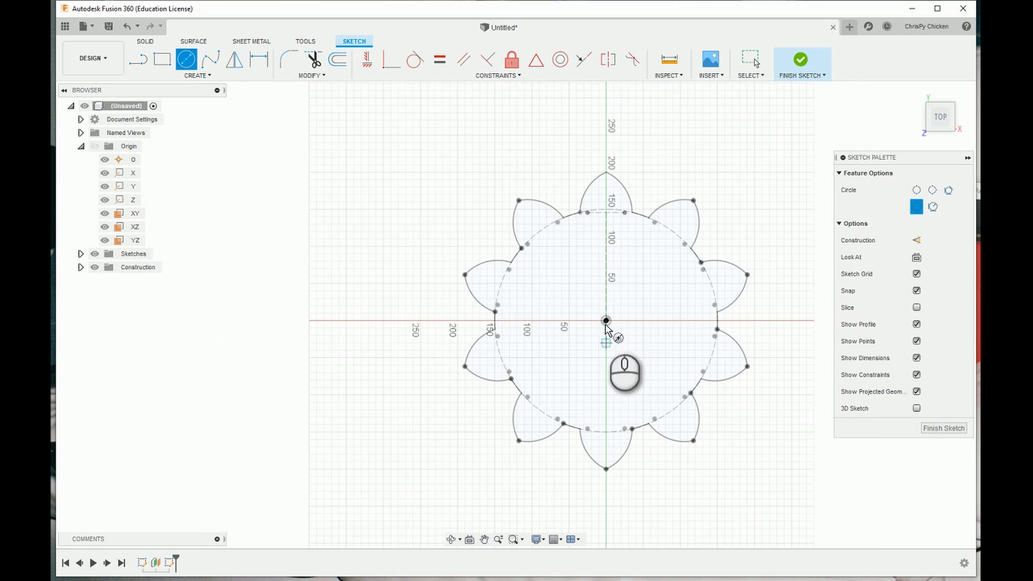
pyautogui.click(432, 241)
pyautogui.click(532, 198)
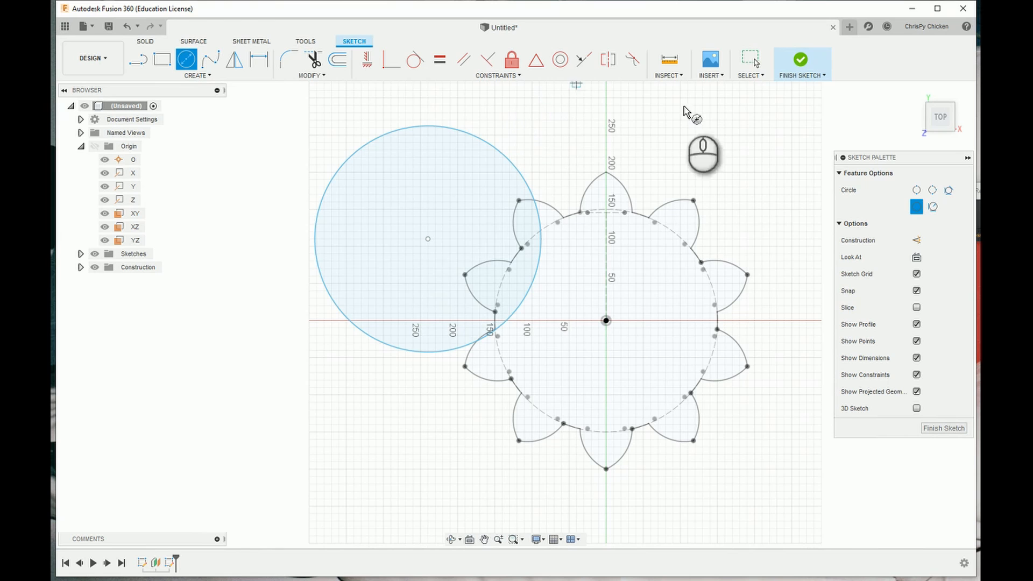
# - Make the new circle concentric with the base sketch's arc connecting two neighbouring lobes
pyautogui.click(751, 59)
pyautogui.click(560, 60)
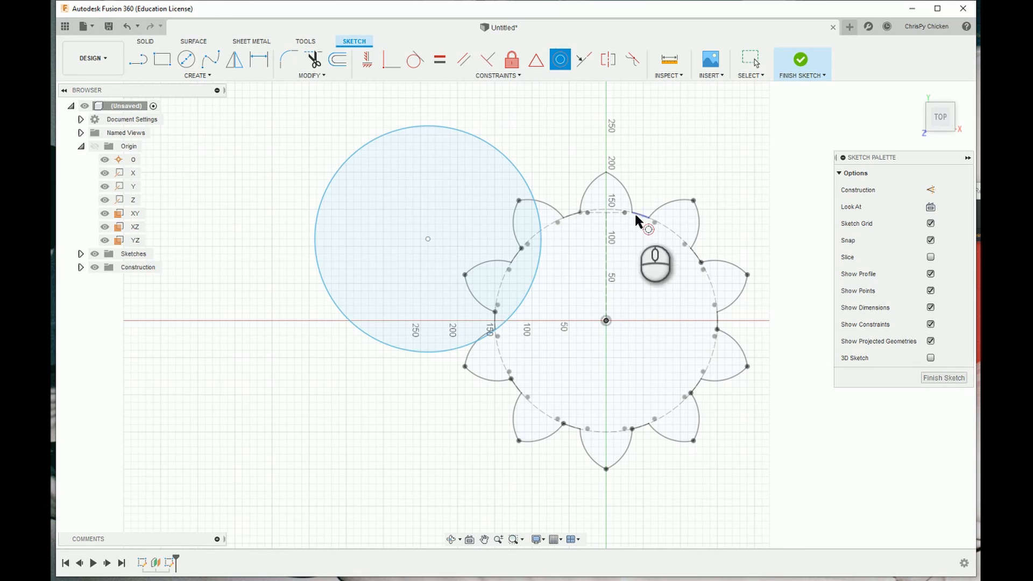
pyautogui.click(669, 236)
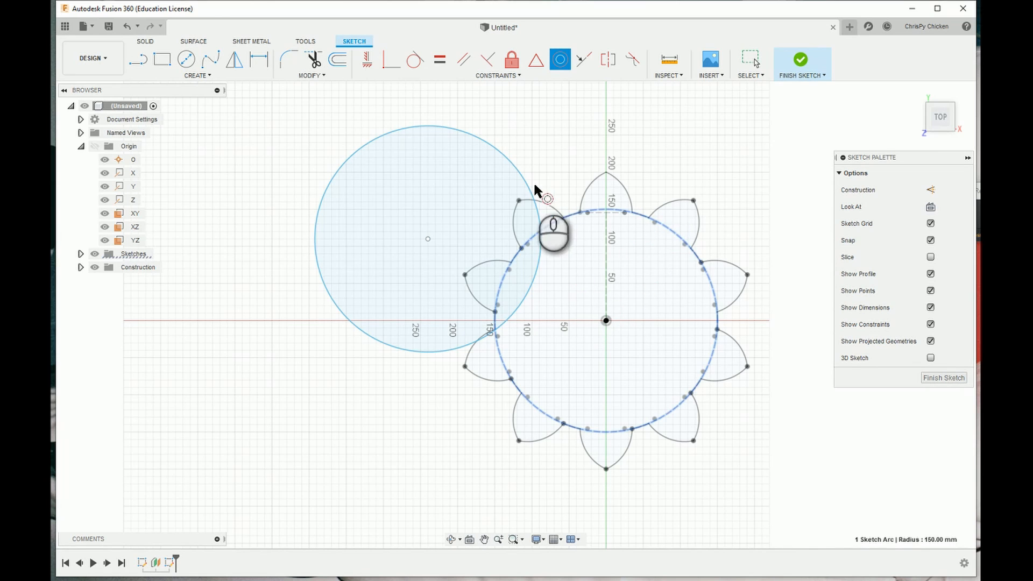
pyautogui.click(520, 166)
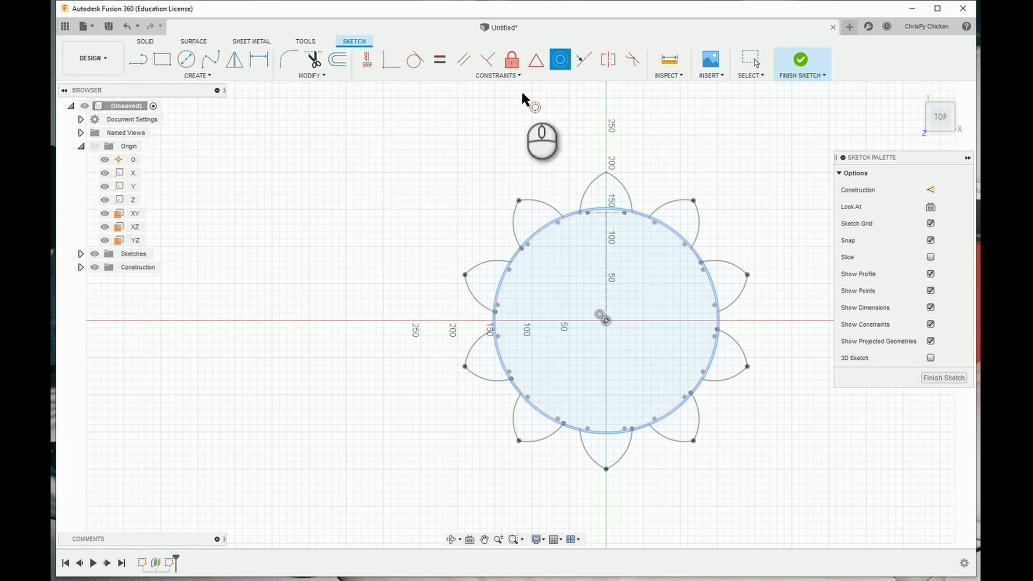
pyautogui.click(752, 60)
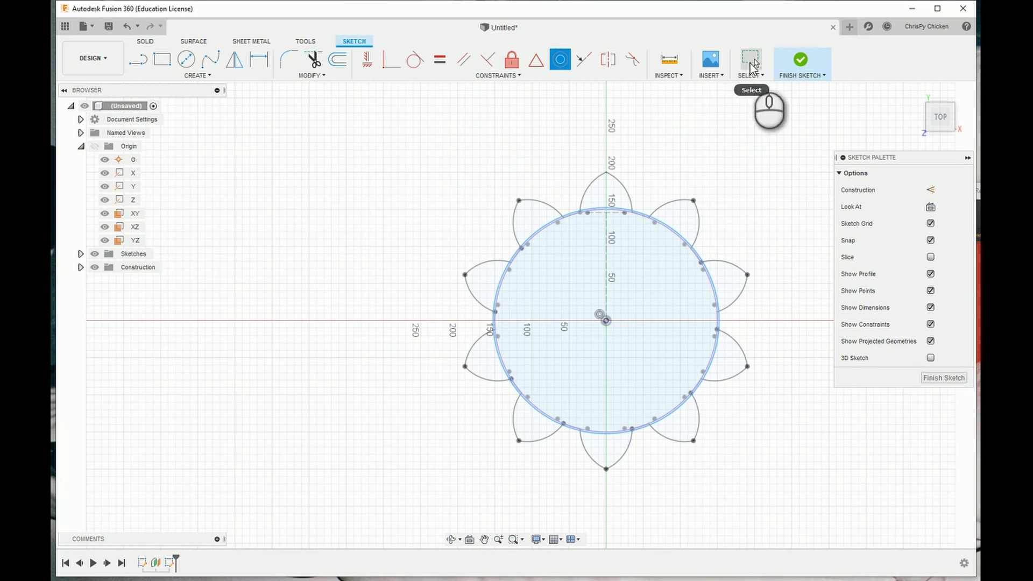
# - Dimension the circle's diameter at 500 mm and finish the sketch
pyautogui.click(259, 59)
pyautogui.click(512, 257)
pyautogui.click(400, 191)
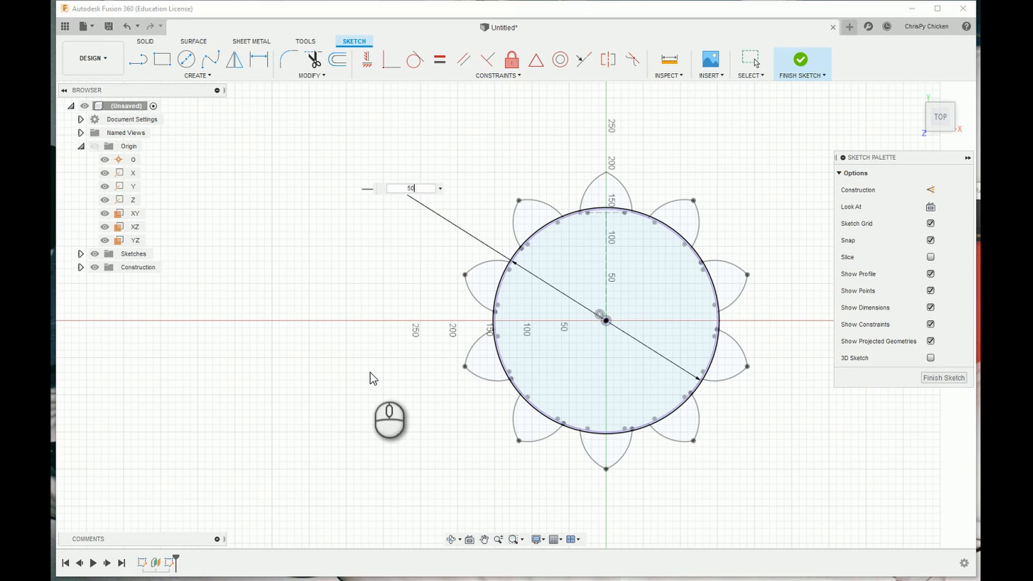
pyautogui.press('Return')
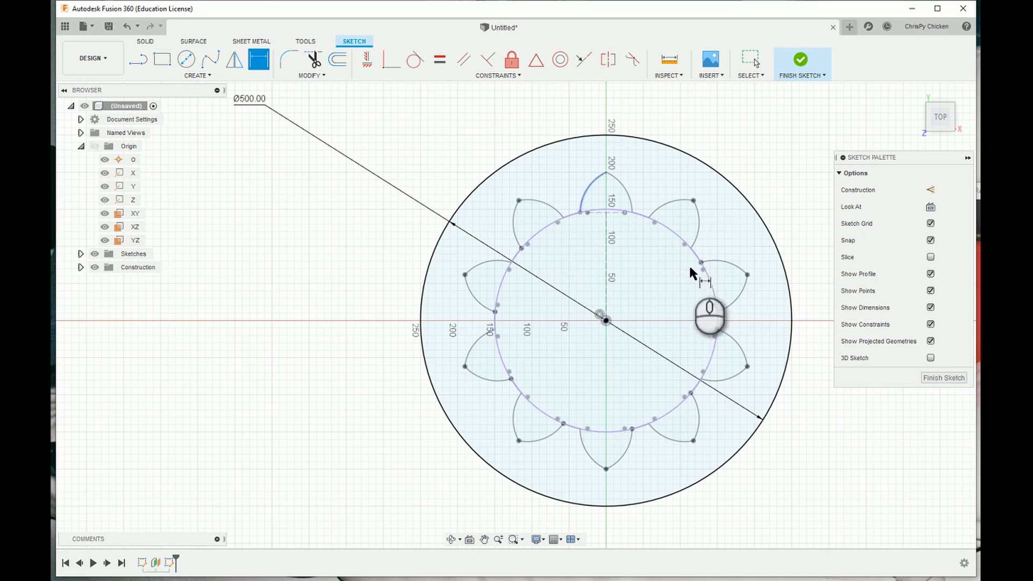
pyautogui.scroll(-3, 673, 366)
pyautogui.scroll(2, 672, 385)
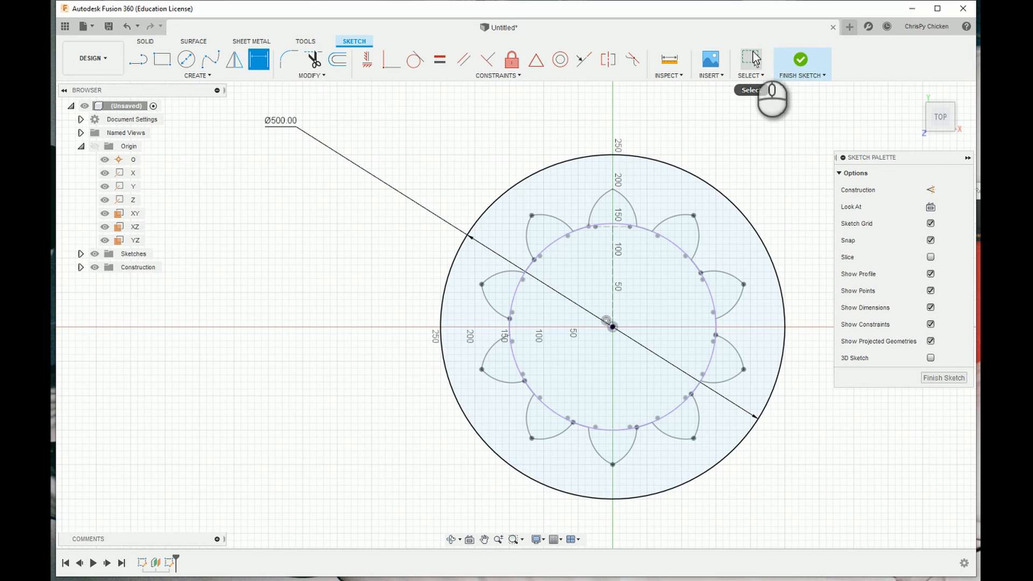
pyautogui.click(800, 60)
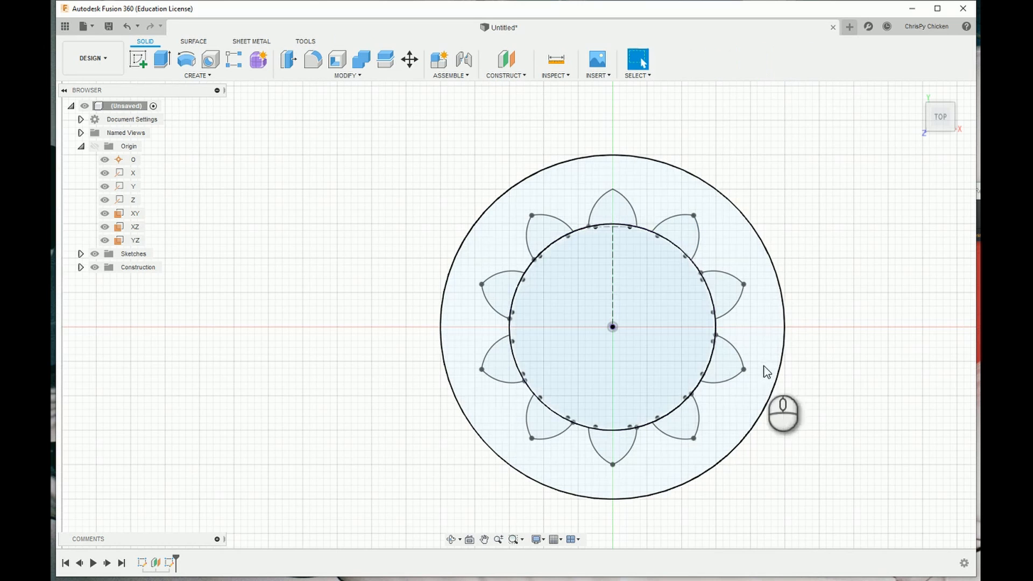
# - Start a Loft with both the outer ring and the inner region of the 500 mm circle as the first profile
pyautogui.moveTo(854, 385)
pyautogui.mouseDown(button='middle')
pyautogui.moveTo(821, 316)
pyautogui.moveTo(836, 301)
pyautogui.moveTo(832, 333)
pyautogui.mouseUp(button='middle')
pyautogui.click(451, 539)
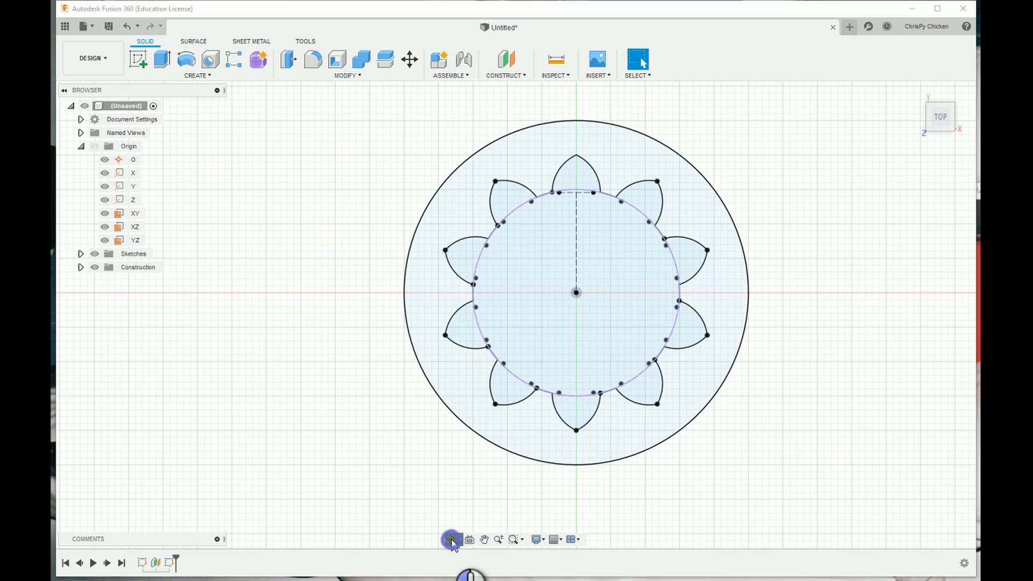
pyautogui.moveTo(517, 429)
pyautogui.mouseDown()
pyautogui.moveTo(527, 408)
pyautogui.moveTo(512, 376)
pyautogui.mouseUp()
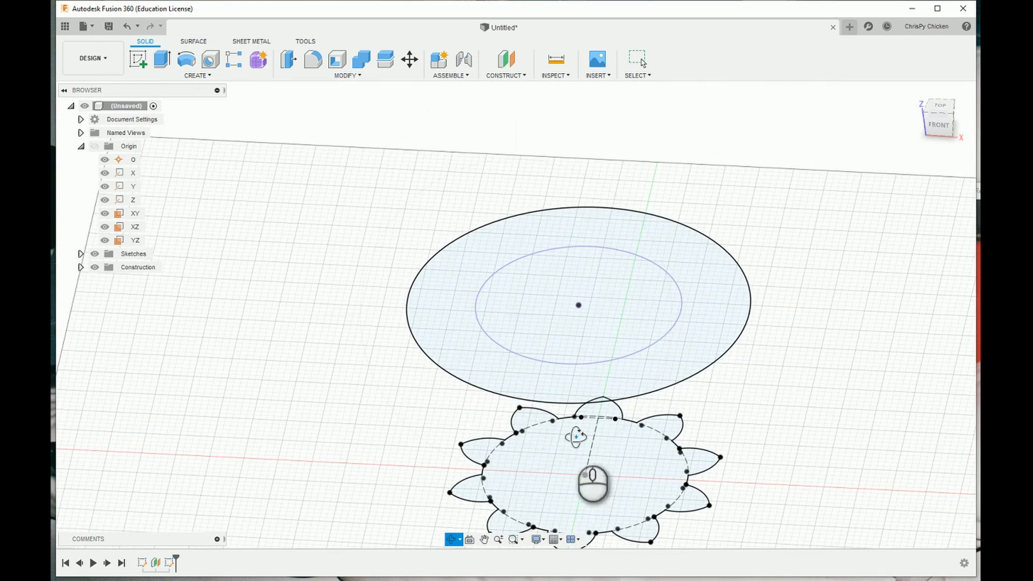
pyautogui.moveTo(572, 434); pyautogui.dragTo(618, 454)
pyautogui.moveTo(700, 477)
pyautogui.mouseDown()
pyautogui.moveTo(703, 431)
pyautogui.moveTo(691, 438)
pyautogui.mouseUp()
pyautogui.press('Escape')
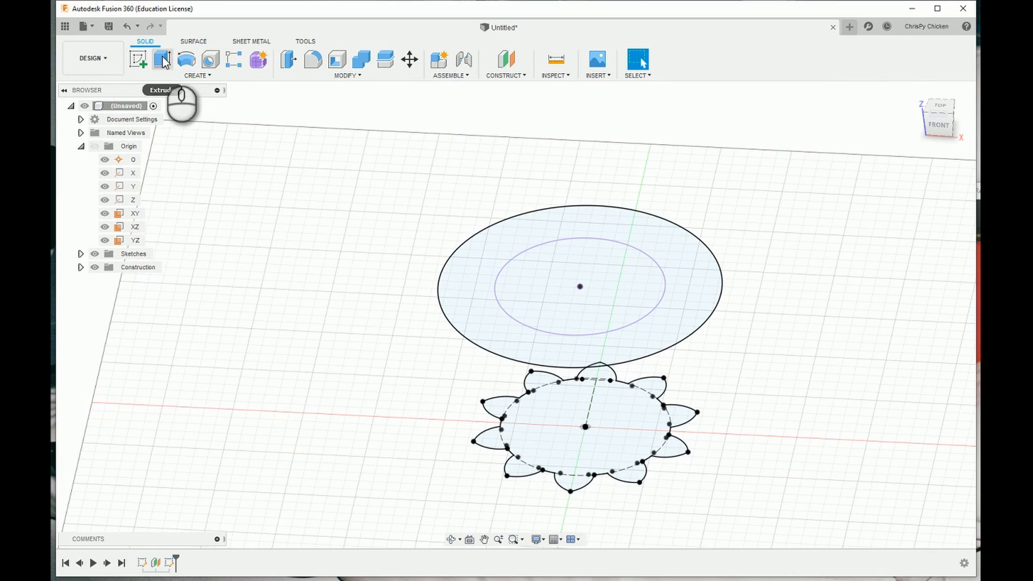
pyautogui.click(198, 75)
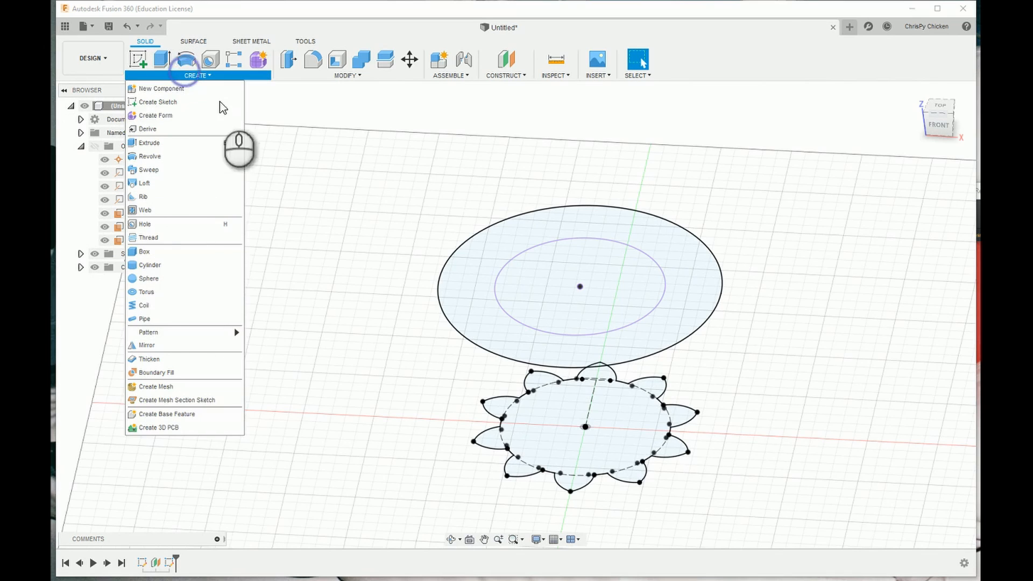
pyautogui.click(161, 183)
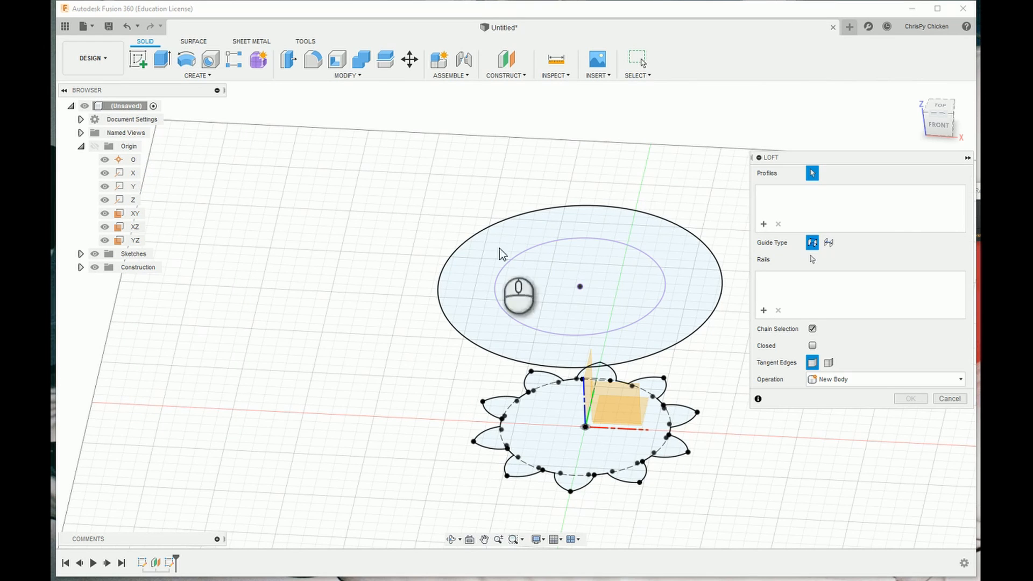
pyautogui.click(503, 327)
pyautogui.click(545, 302)
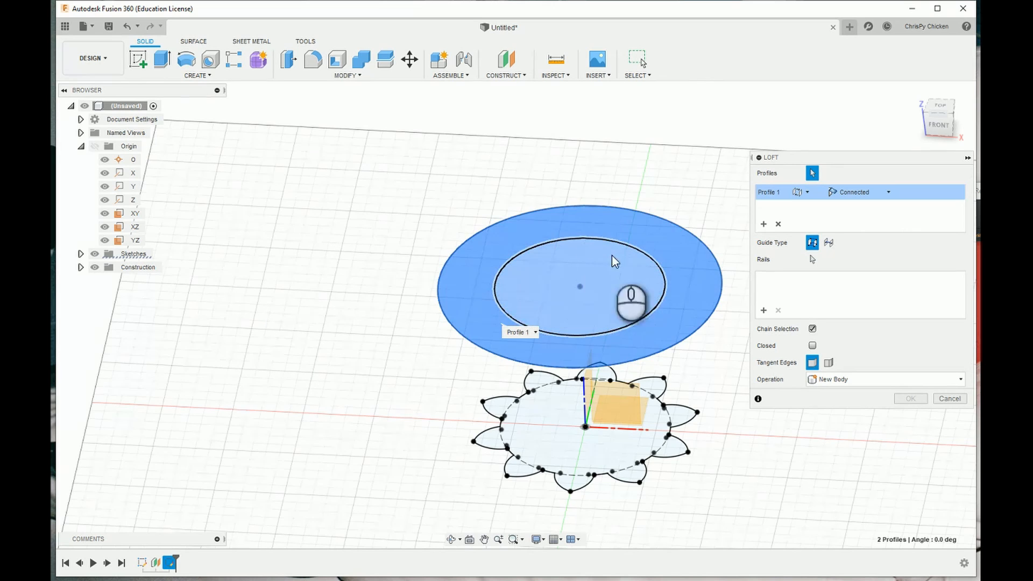
pyautogui.click(492, 302)
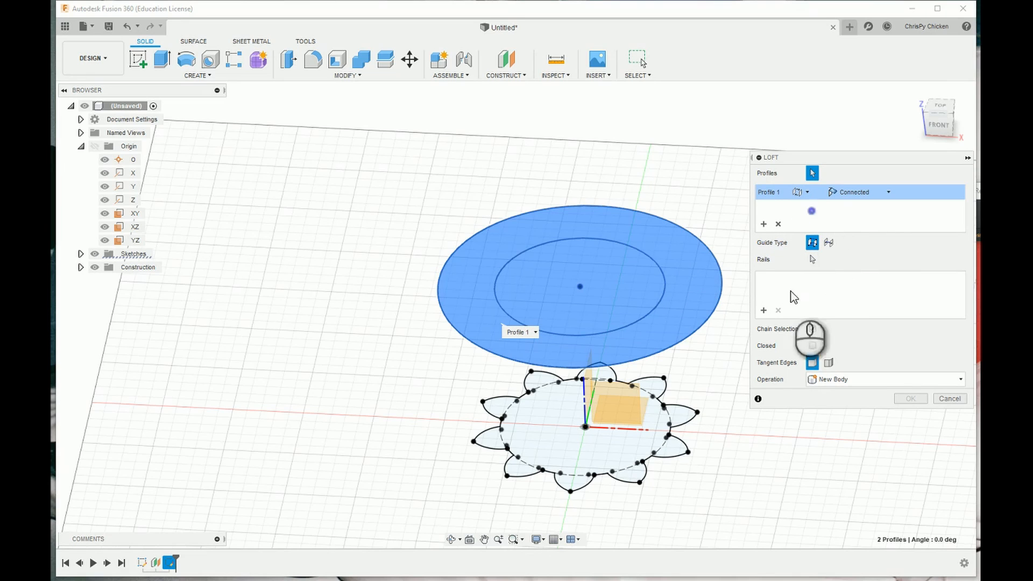
# - Add the ten-lobed base sketch as the second loft profile and create the loft as a new body
pyautogui.click(567, 450)
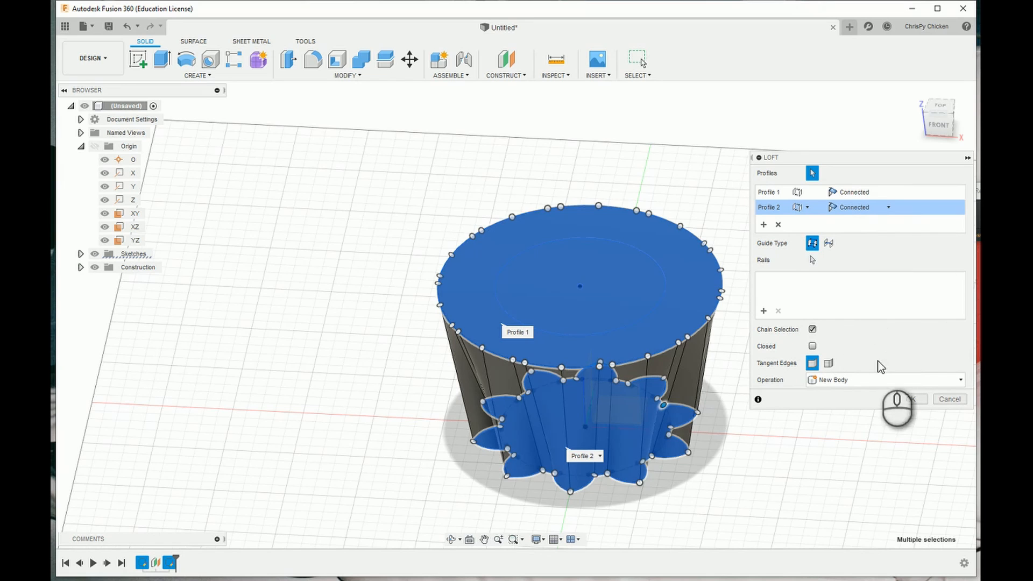
pyautogui.click(911, 400)
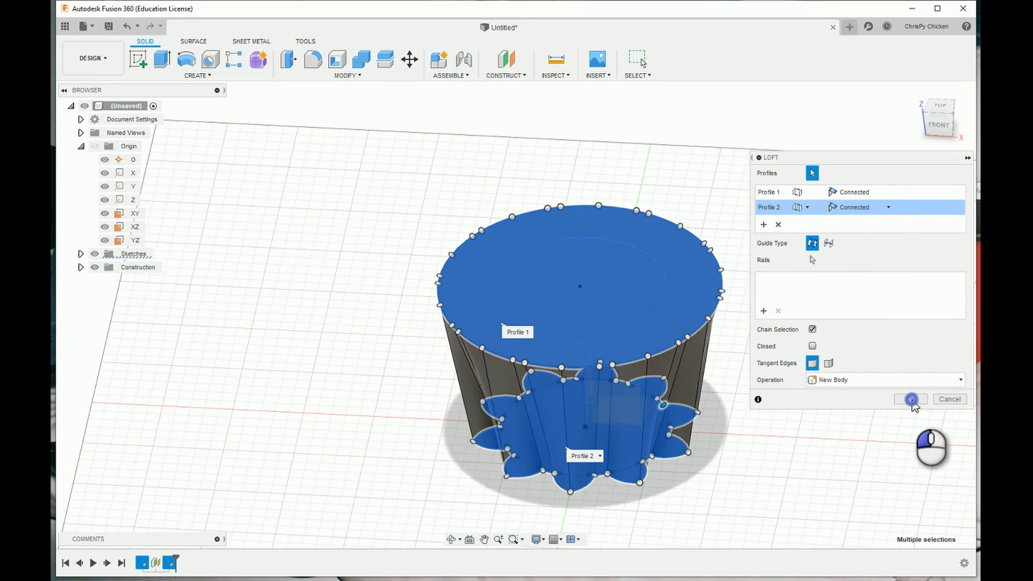
pyautogui.click(452, 540)
pyautogui.moveTo(624, 447); pyautogui.dragTo(635, 404)
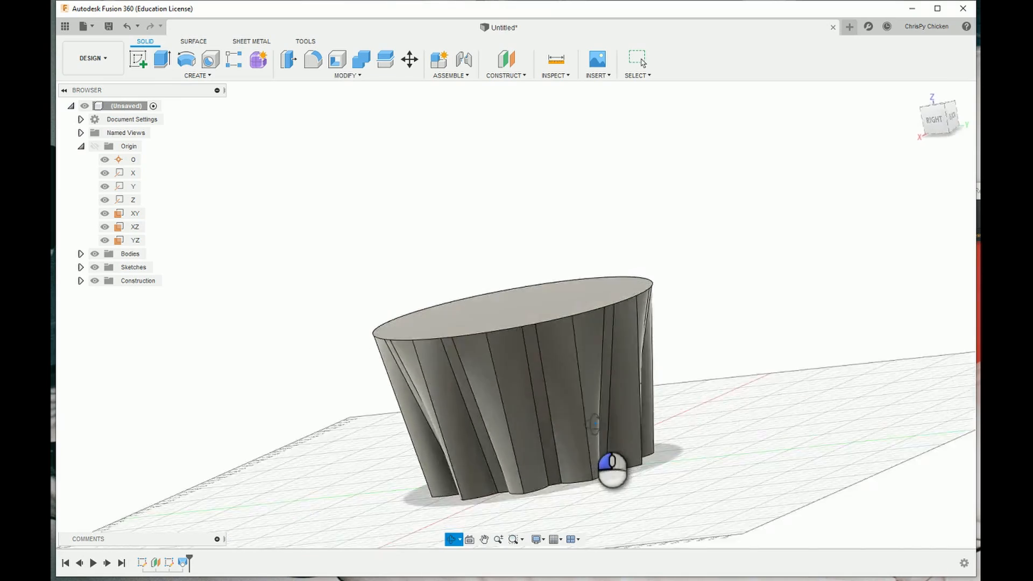
pyautogui.moveTo(730, 449); pyautogui.dragTo(617, 466)
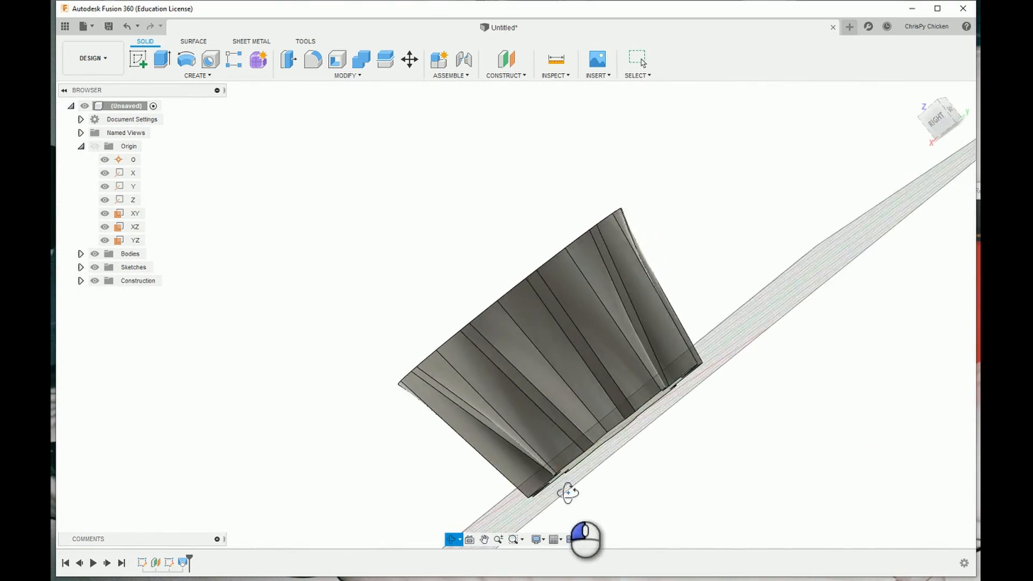
# - Inspect the lofted body from several angles, checking its circular top, fluted sides and lobed base
pyautogui.moveTo(638, 501); pyautogui.dragTo(606, 428)
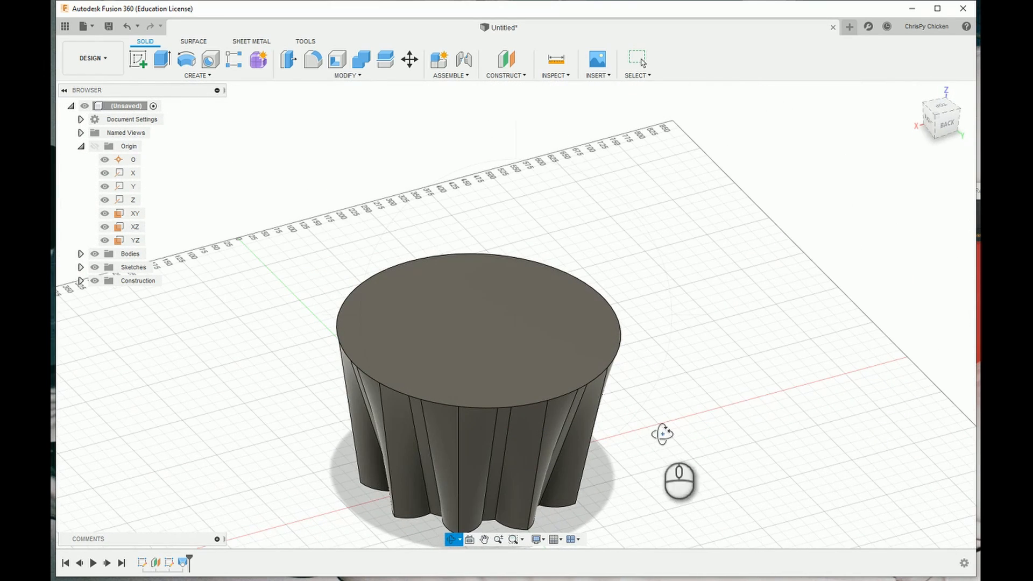
pyautogui.moveTo(699, 426); pyautogui.dragTo(800, 382, button='middle')
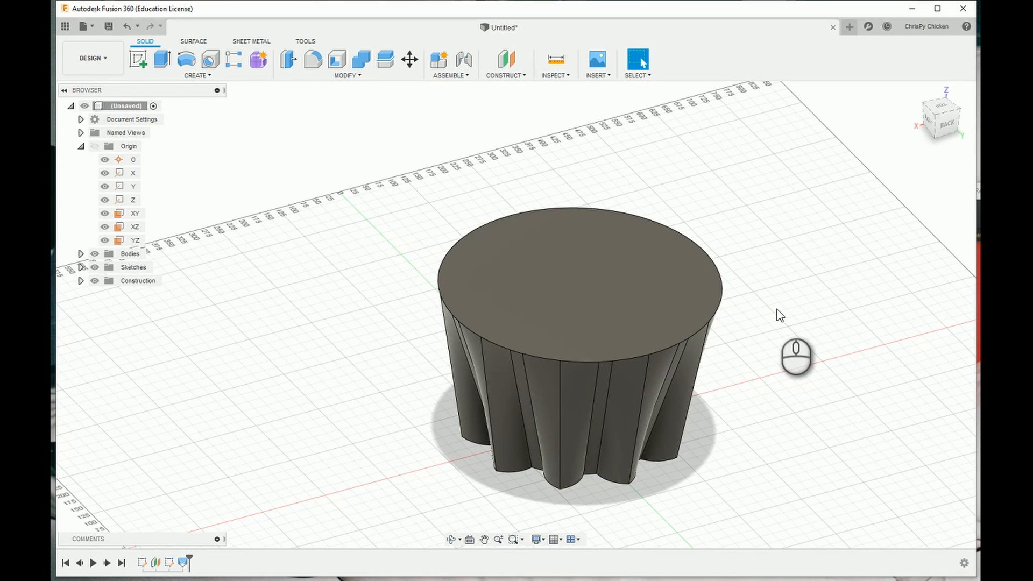
pyautogui.moveTo(777, 309); pyautogui.dragTo(628, 270, button='middle')
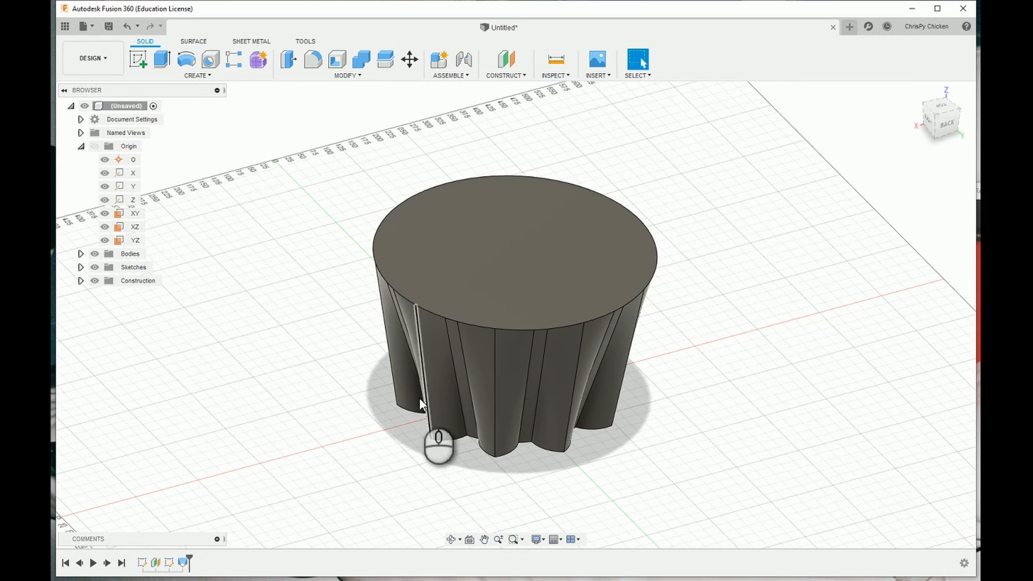
pyautogui.click(451, 540)
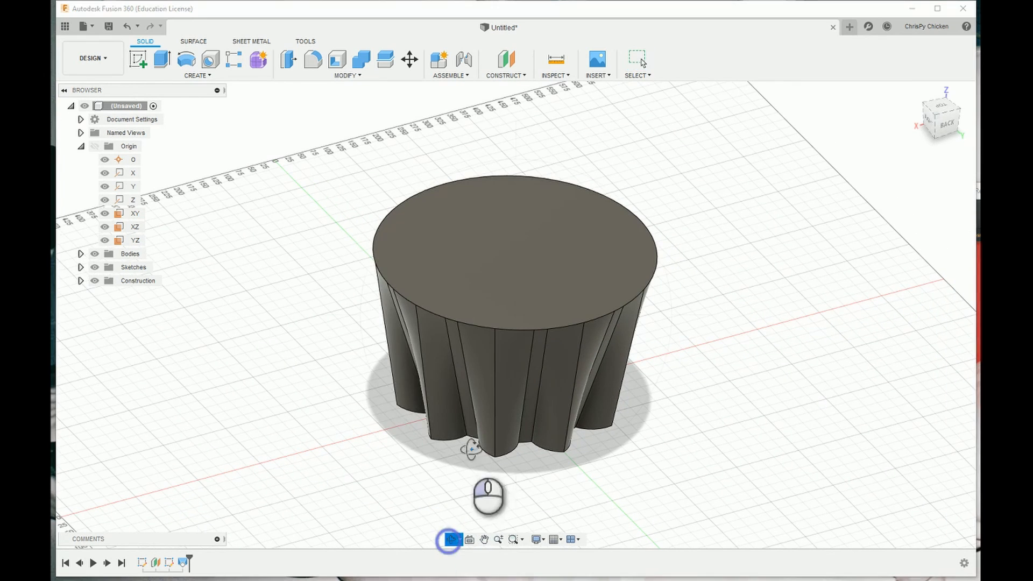
pyautogui.moveTo(538, 438); pyautogui.dragTo(736, 483)
pyautogui.moveTo(718, 437); pyautogui.dragTo(424, 465)
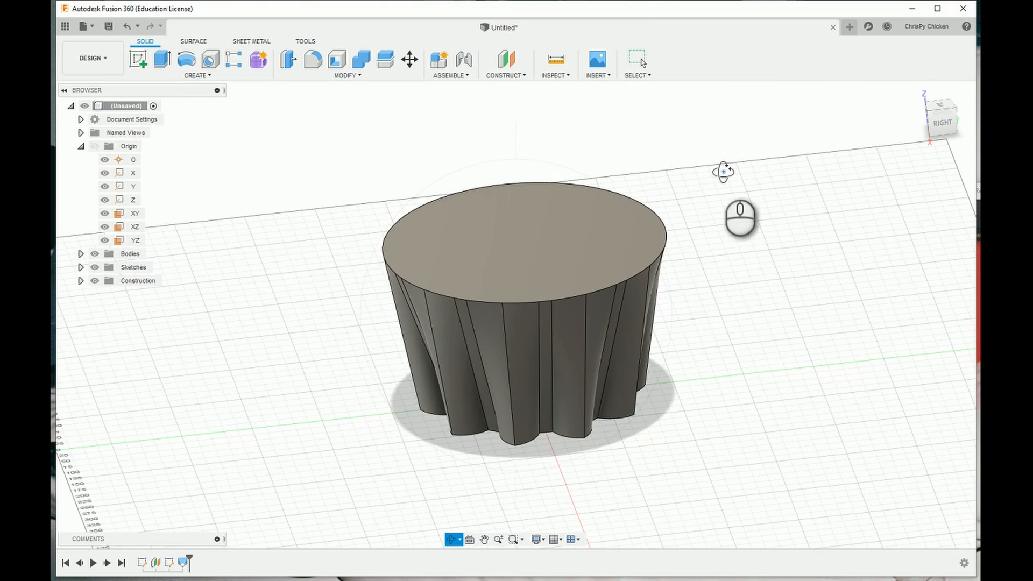
pyautogui.click(506, 75)
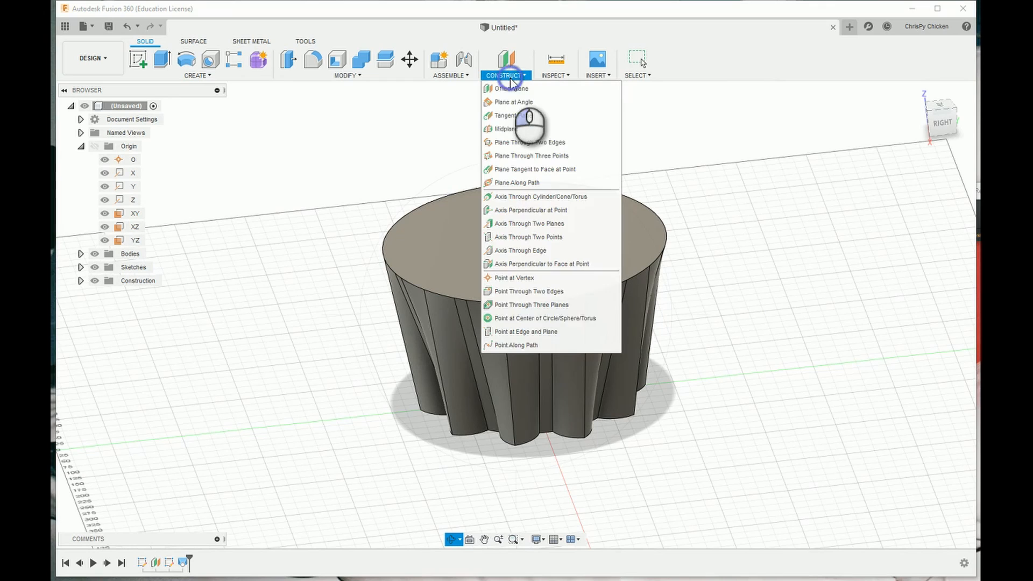
pyautogui.click(451, 75)
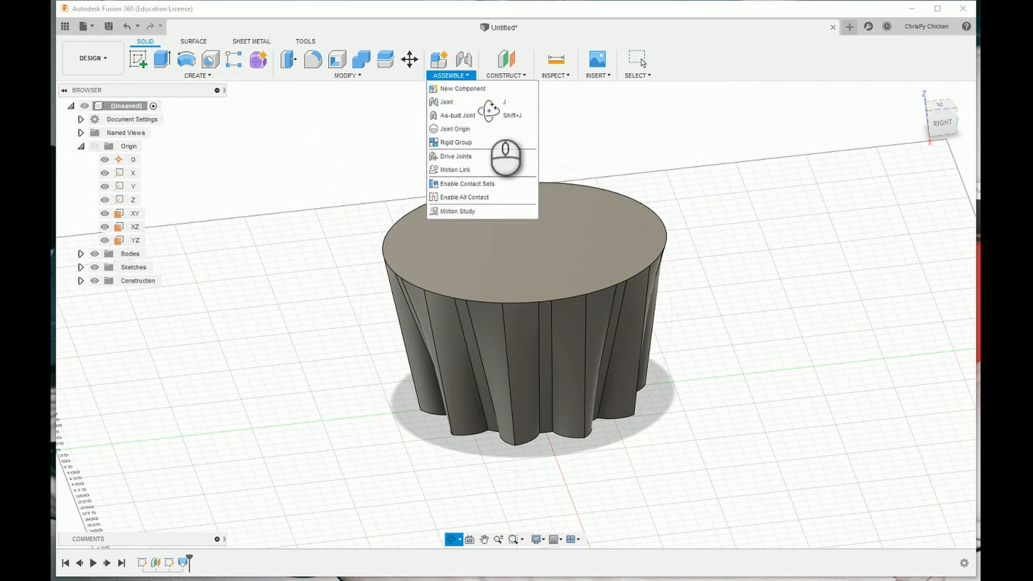
pyautogui.click(747, 65)
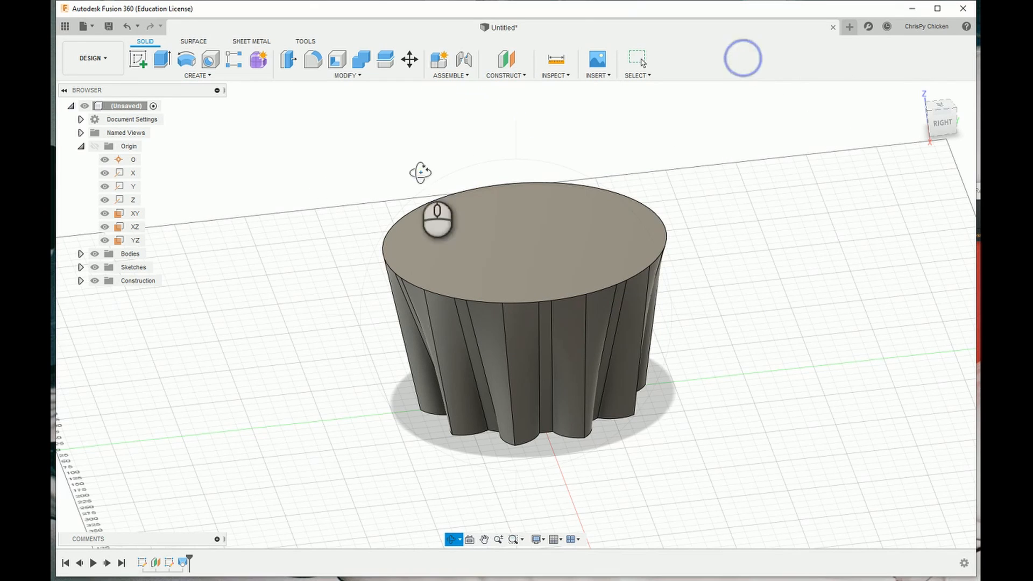
pyautogui.click(198, 79)
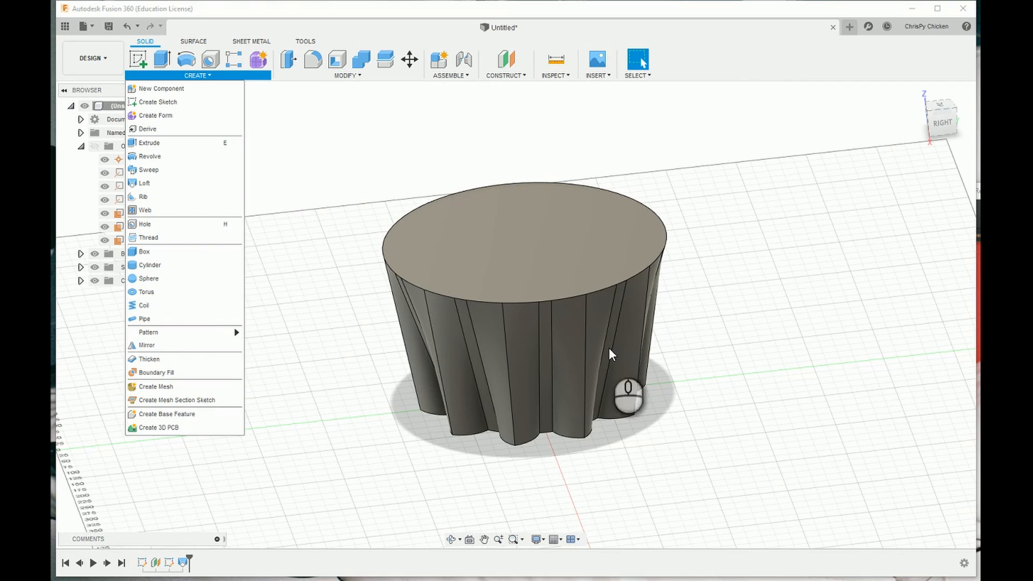
pyautogui.click(146, 184)
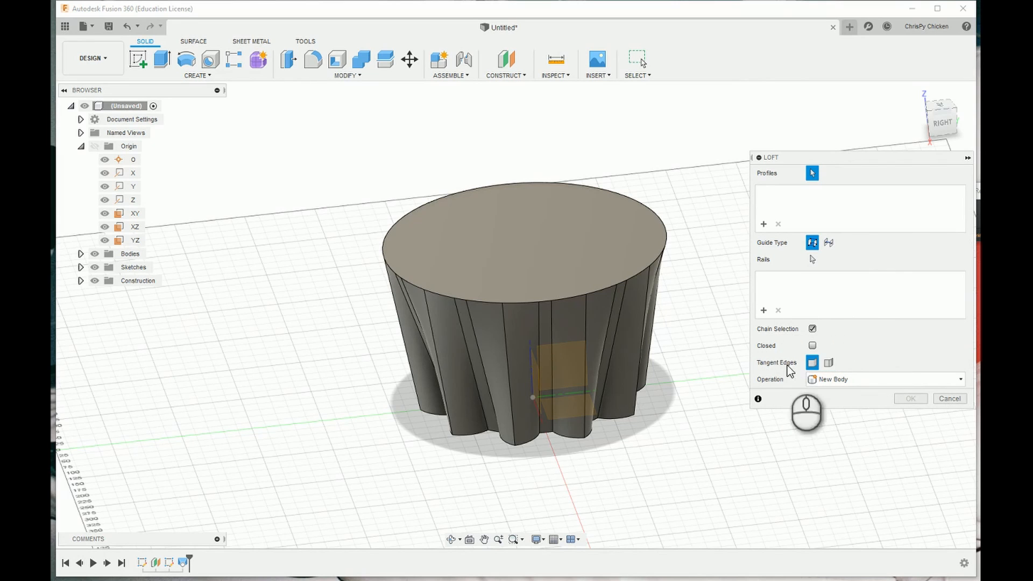
pyautogui.click(948, 399)
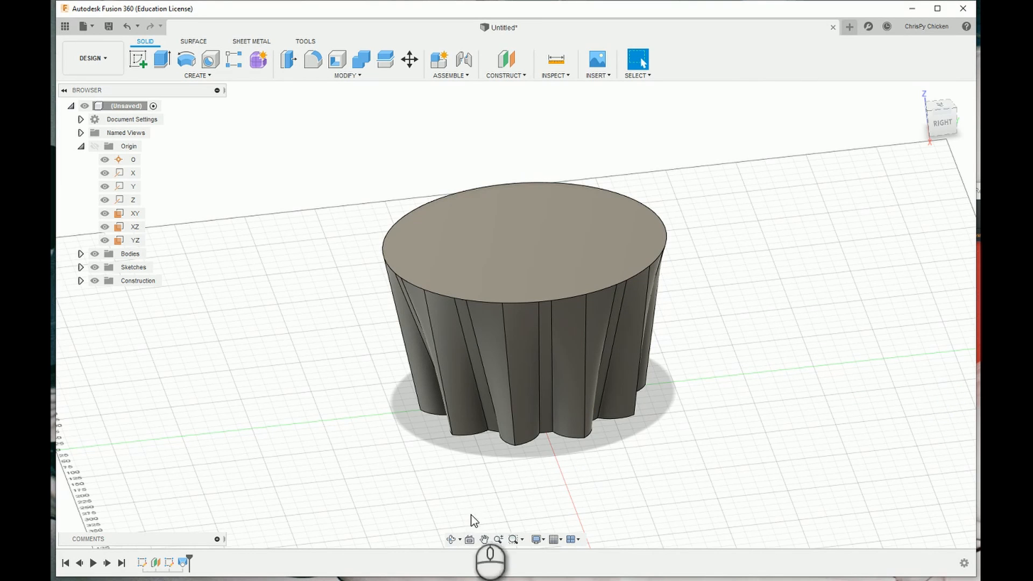
pyautogui.click(451, 541)
pyautogui.moveTo(535, 438); pyautogui.dragTo(585, 457)
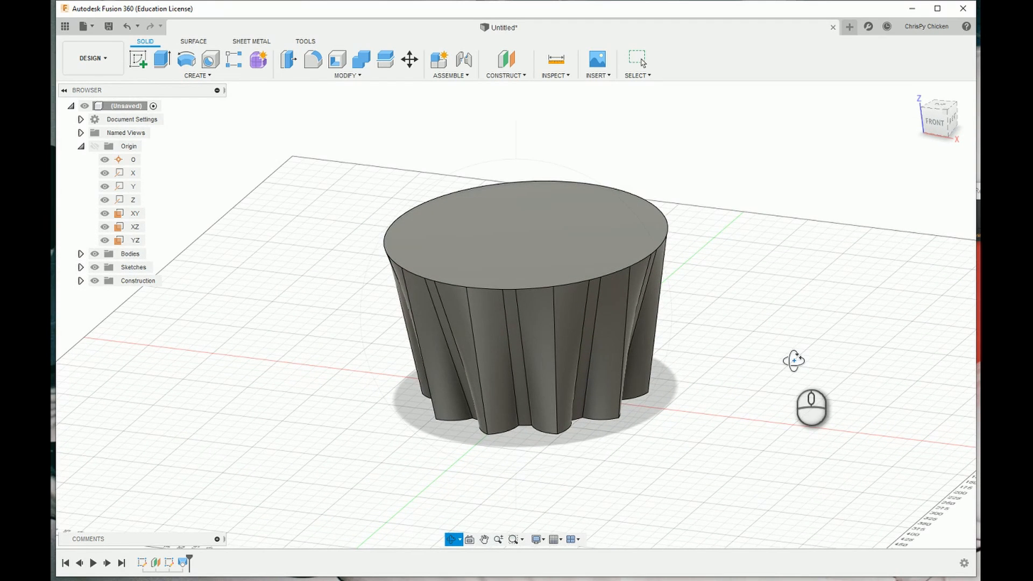